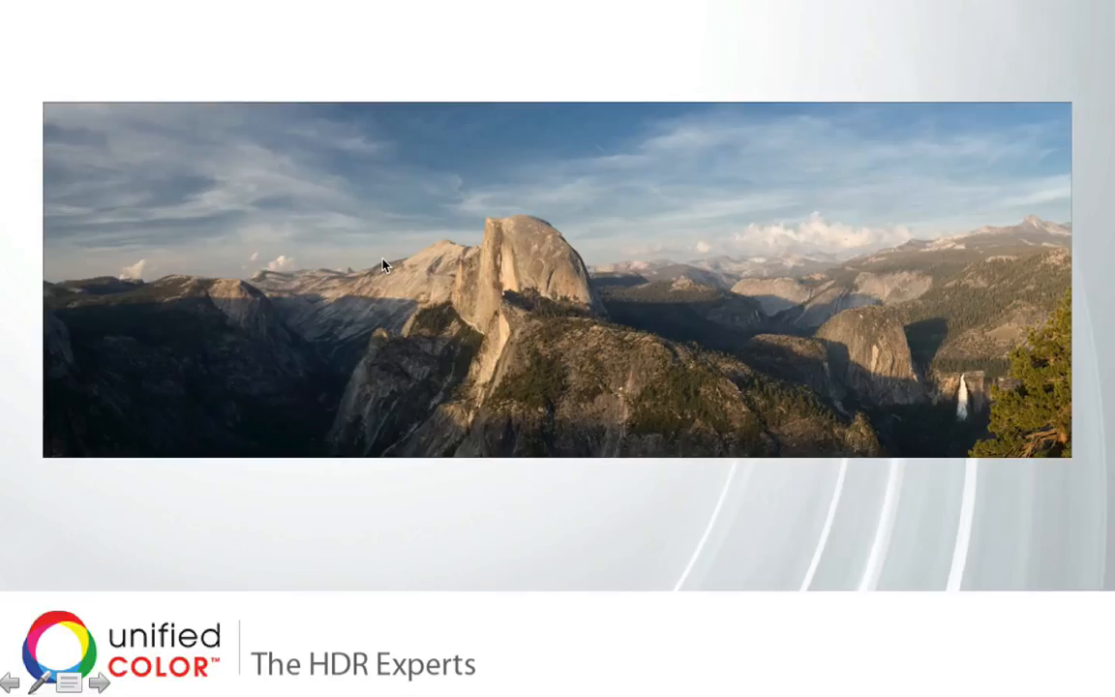
key(Right)
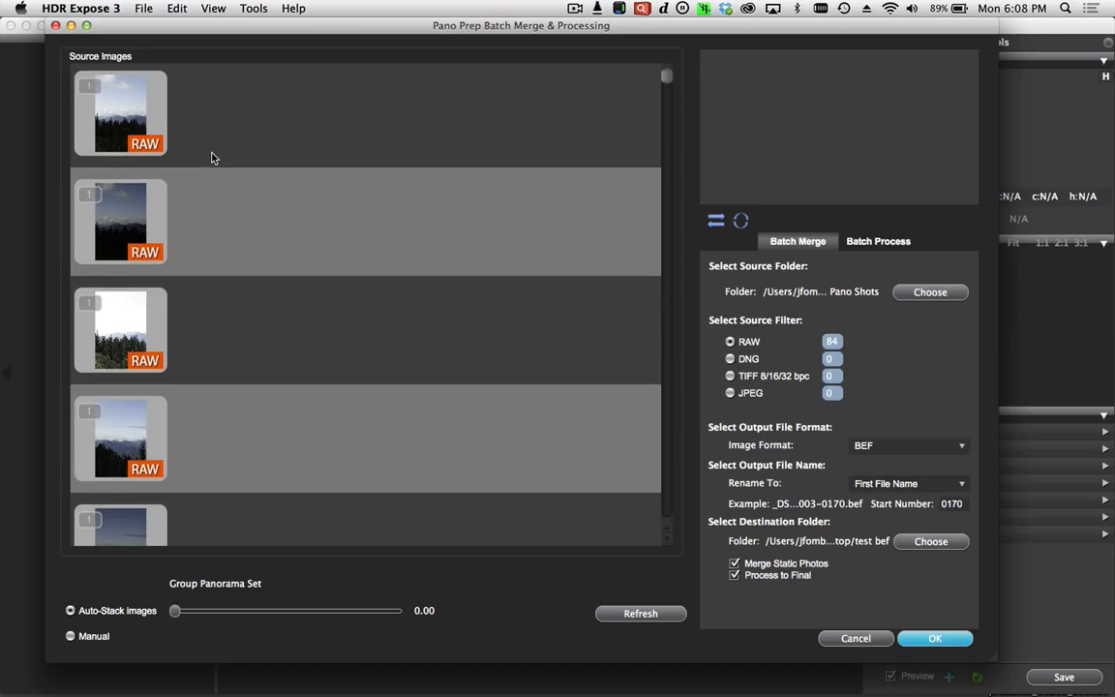
- Auto-stack the RAW source images with the Group Panorama Set value at 6.70, then raise it to 23.70
scroll(213, 158, down, 10)
scroll(213, 158, down, 10)
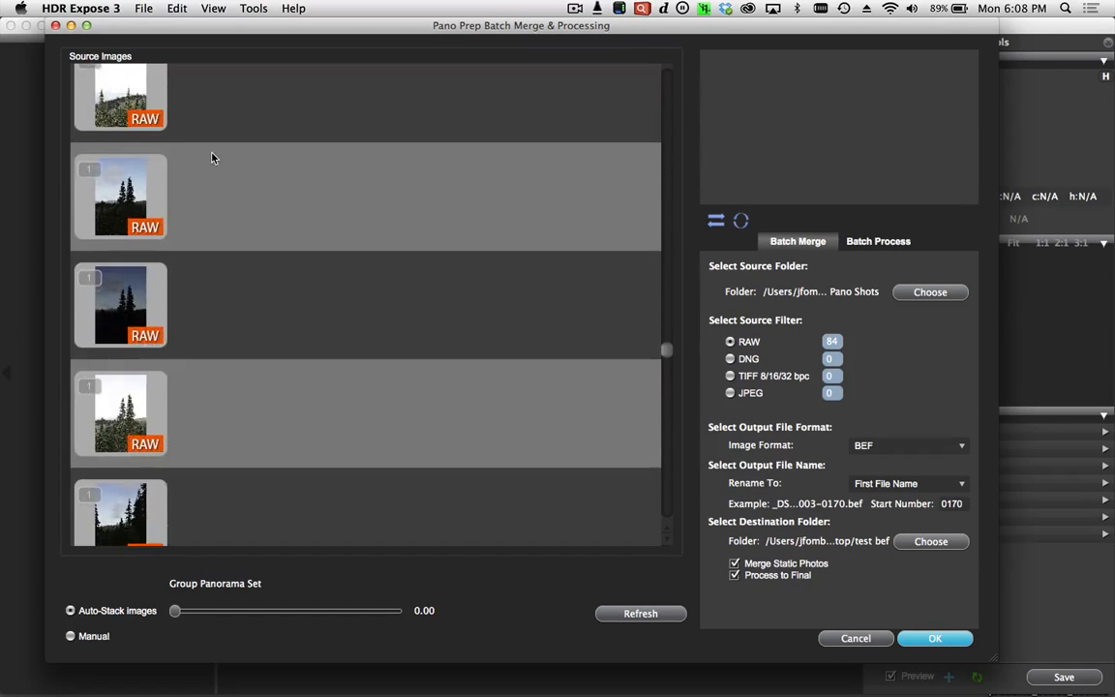
scroll(213, 158, down, 5)
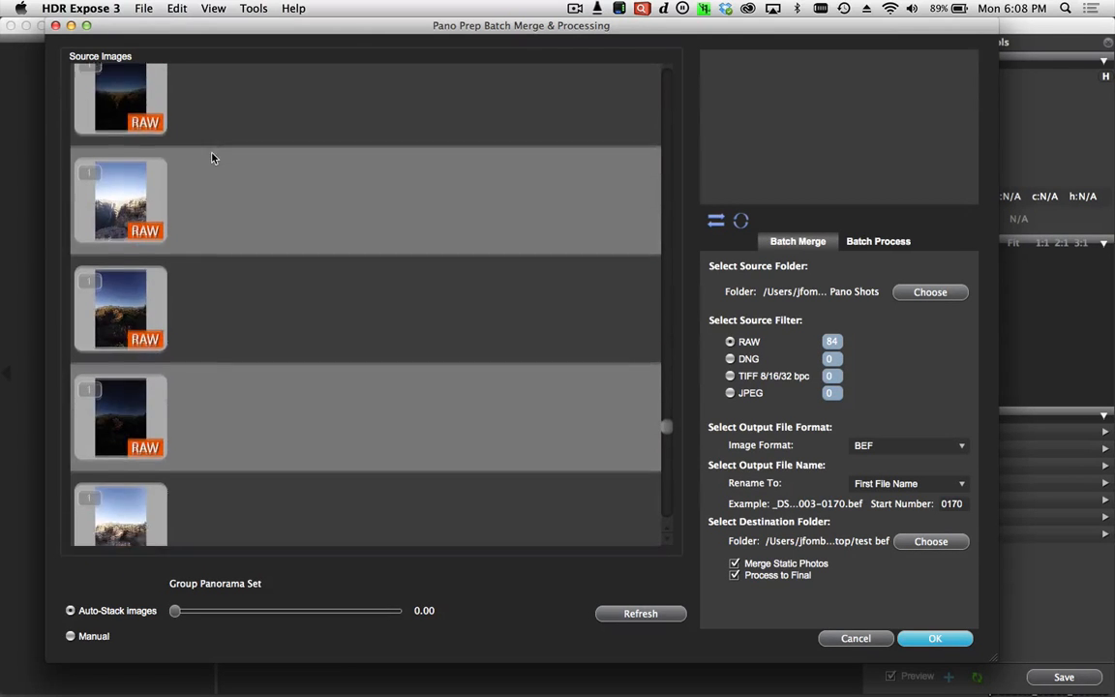
scroll(213, 158, down, 5)
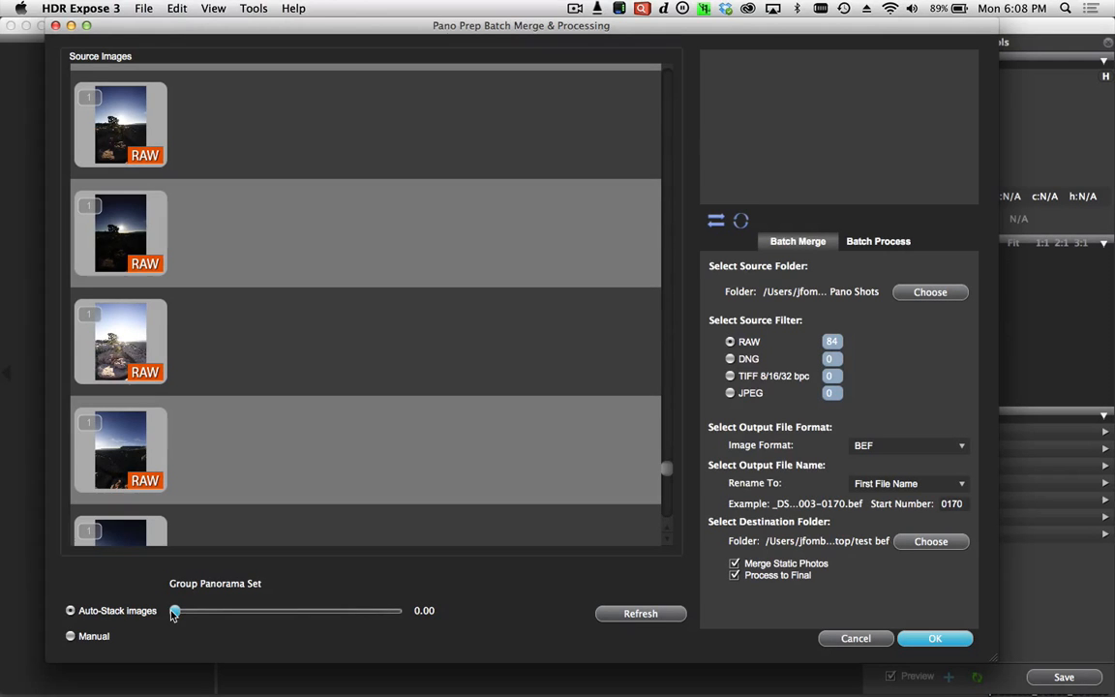
drag(173, 616, 200, 617)
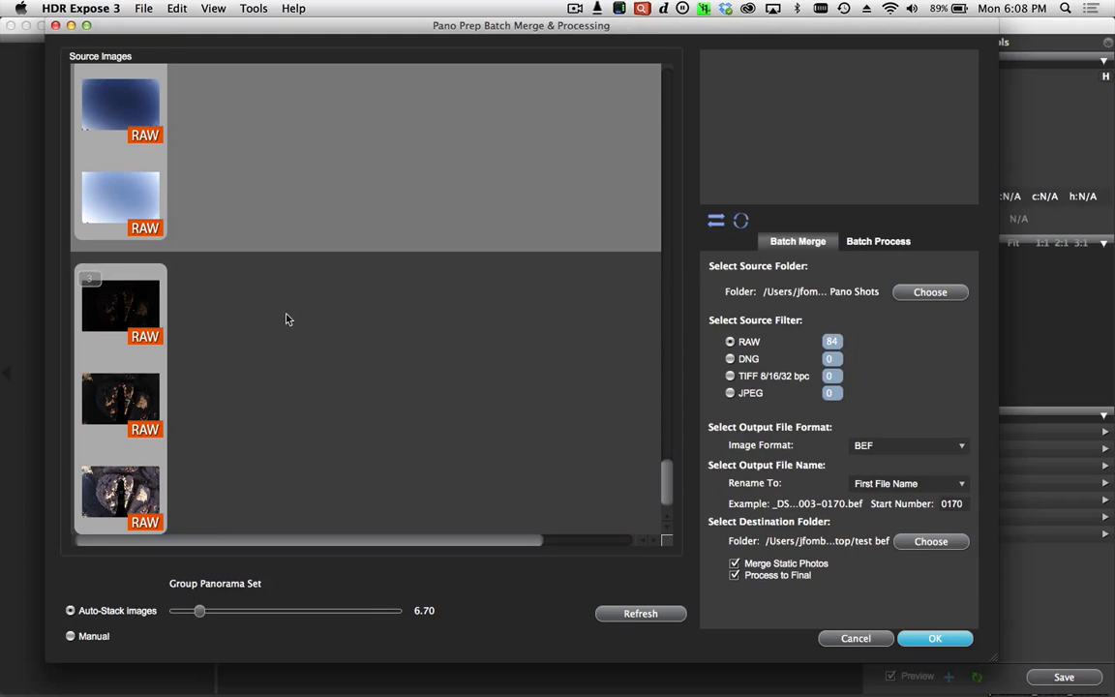
scroll(285, 320, up, 10)
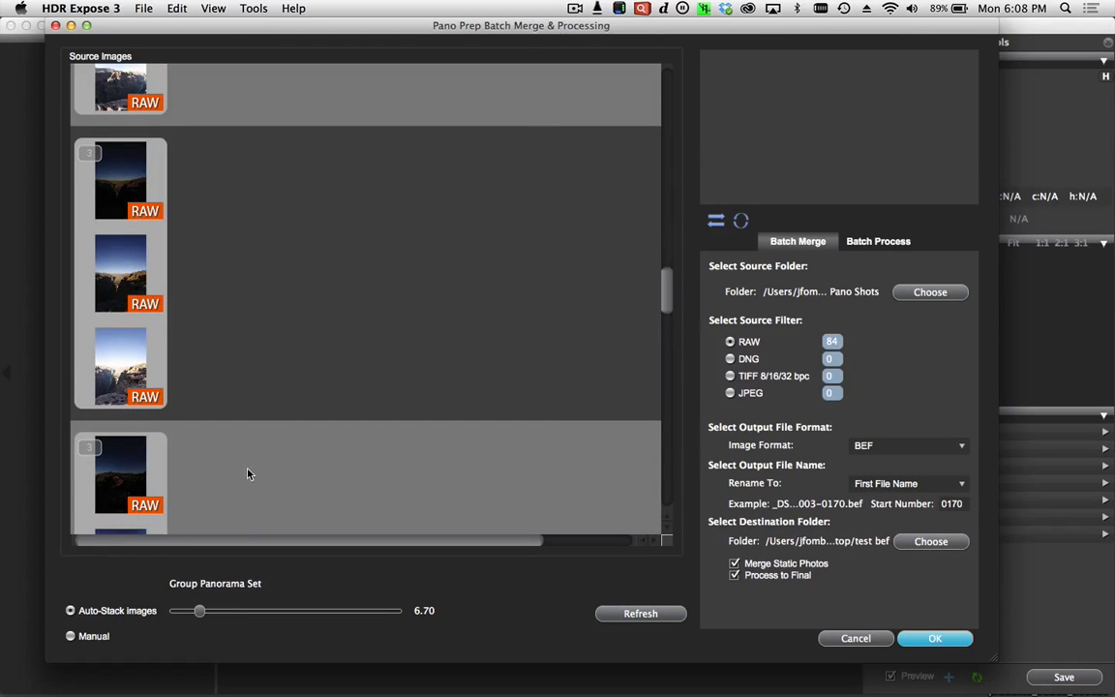
drag(199, 611, 261, 614)
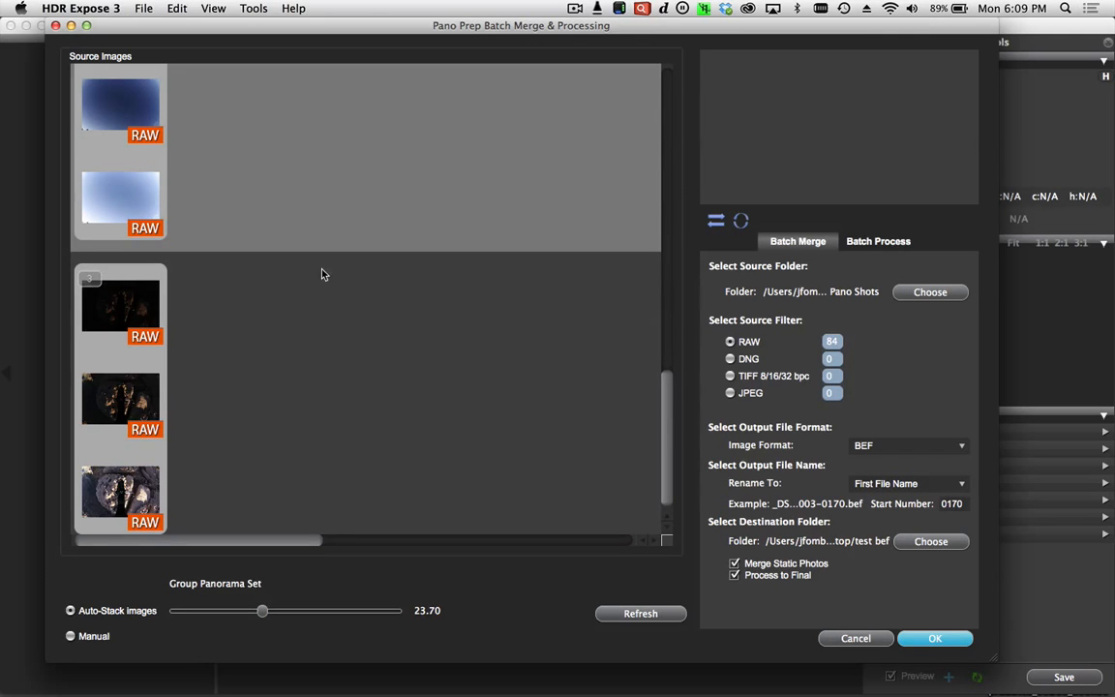
- Examine how the bracketed stacks are arranged into rows for each panorama in the source images
scroll(98, 172, right, 10)
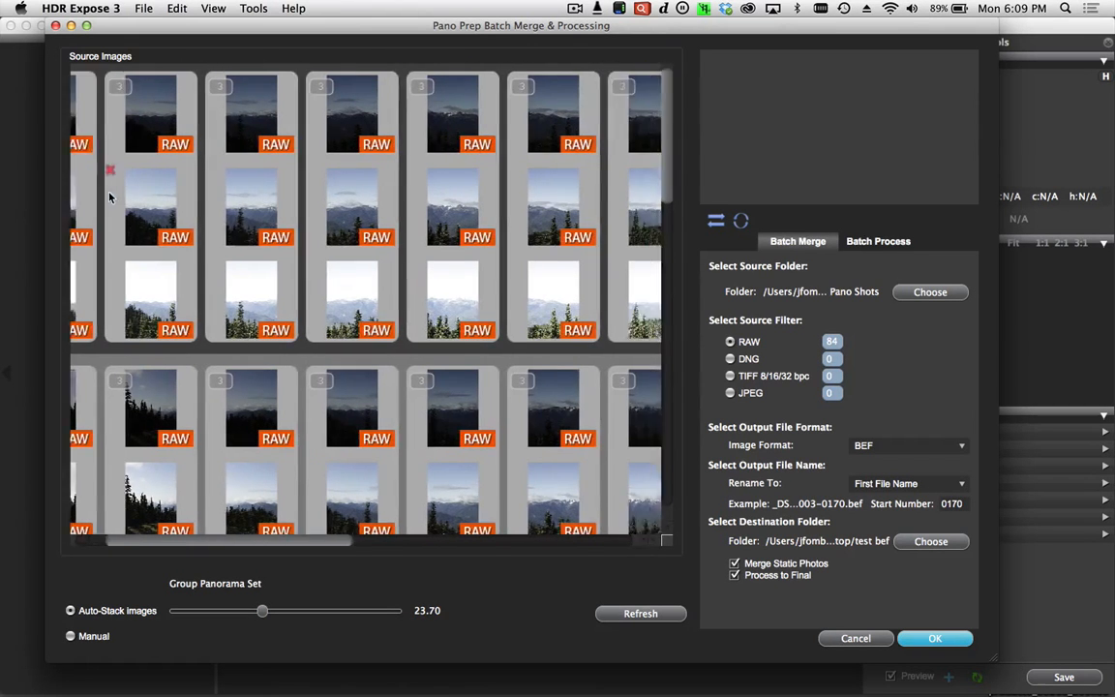
scroll(111, 191, left, 5)
scroll(112, 190, down, 5)
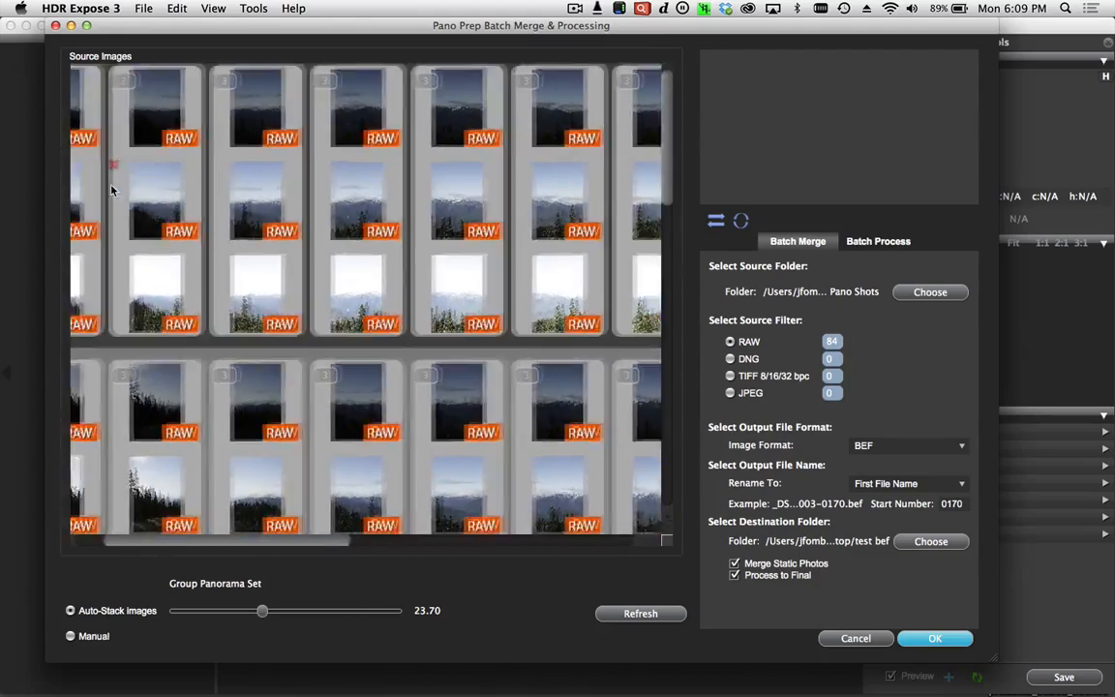
scroll(112, 191, down, 5)
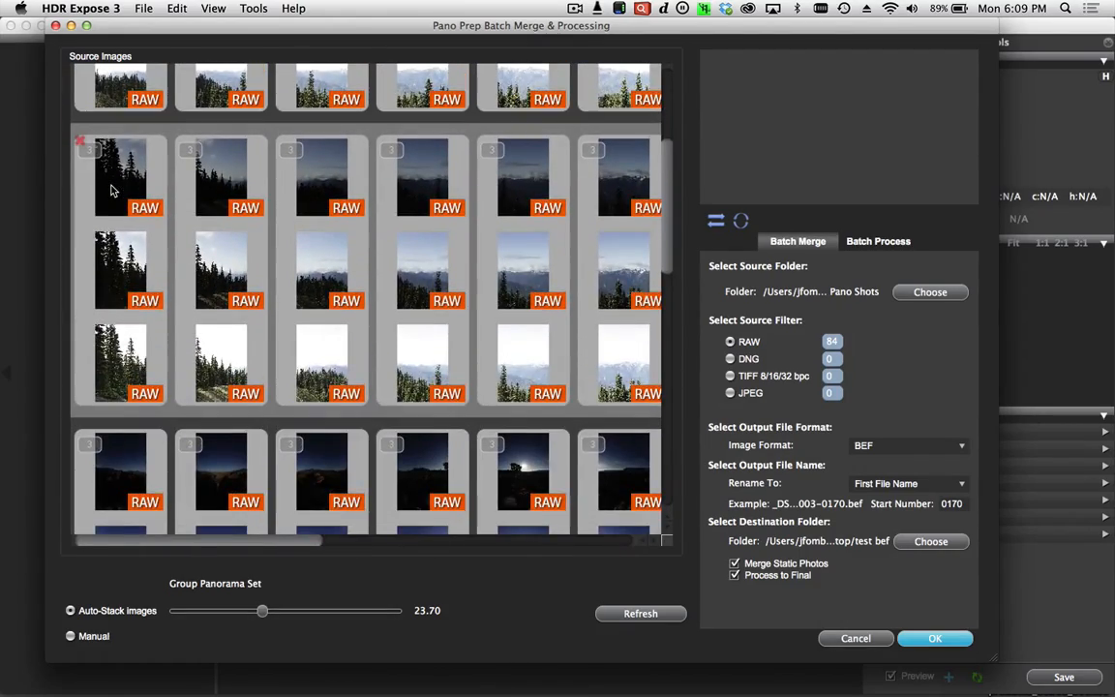
scroll(112, 190, right, 5)
scroll(112, 191, right, 10)
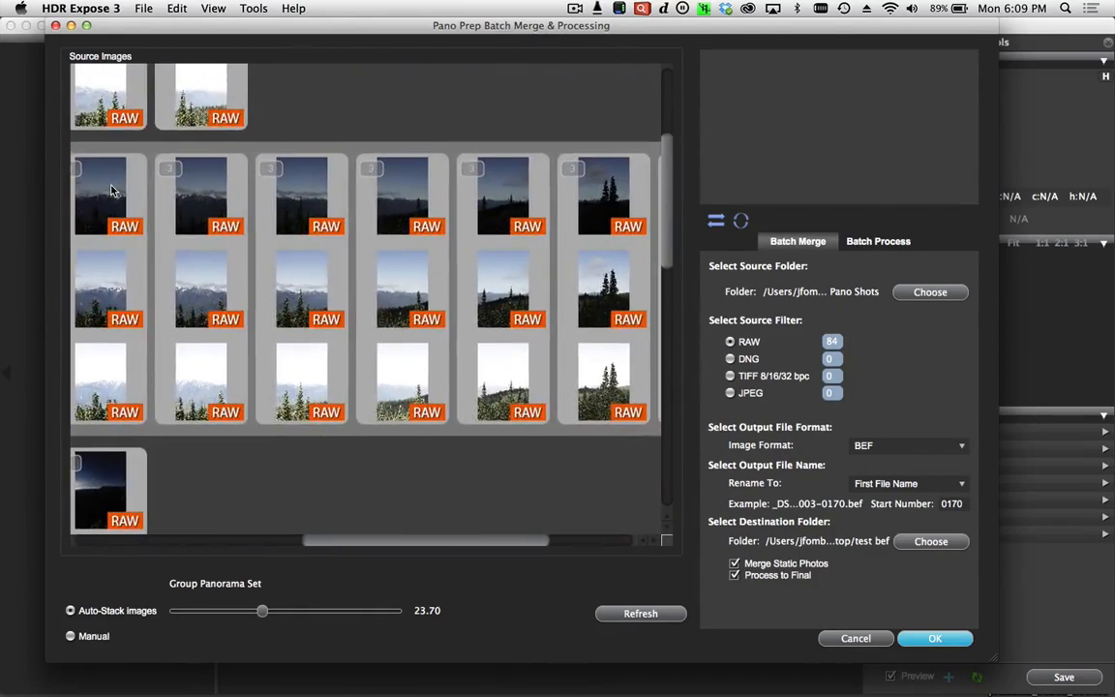
scroll(112, 191, up, 3)
scroll(111, 191, left, 10)
mouse_move(241, 178)
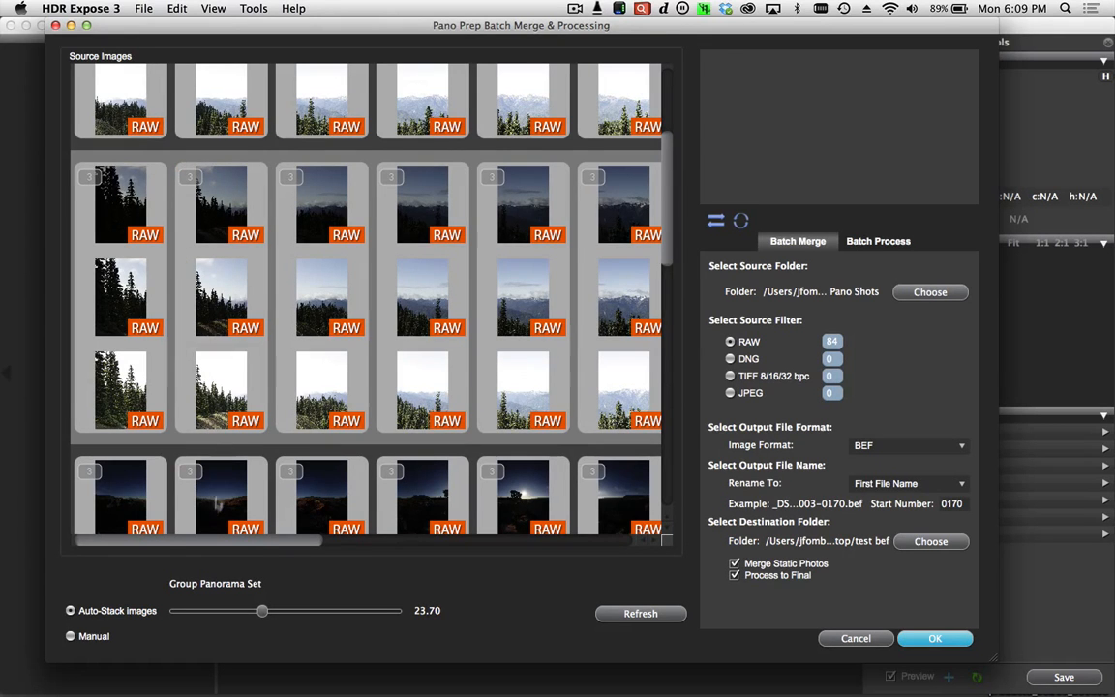
scroll(215, 503, down, 5)
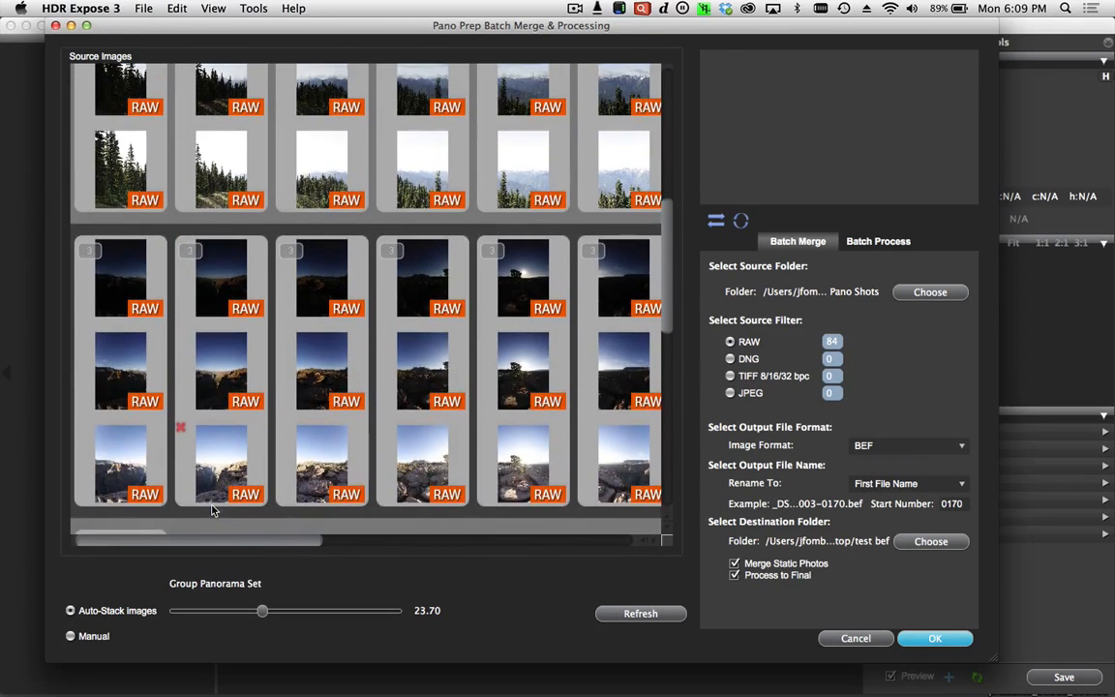
scroll(213, 511, down, 2)
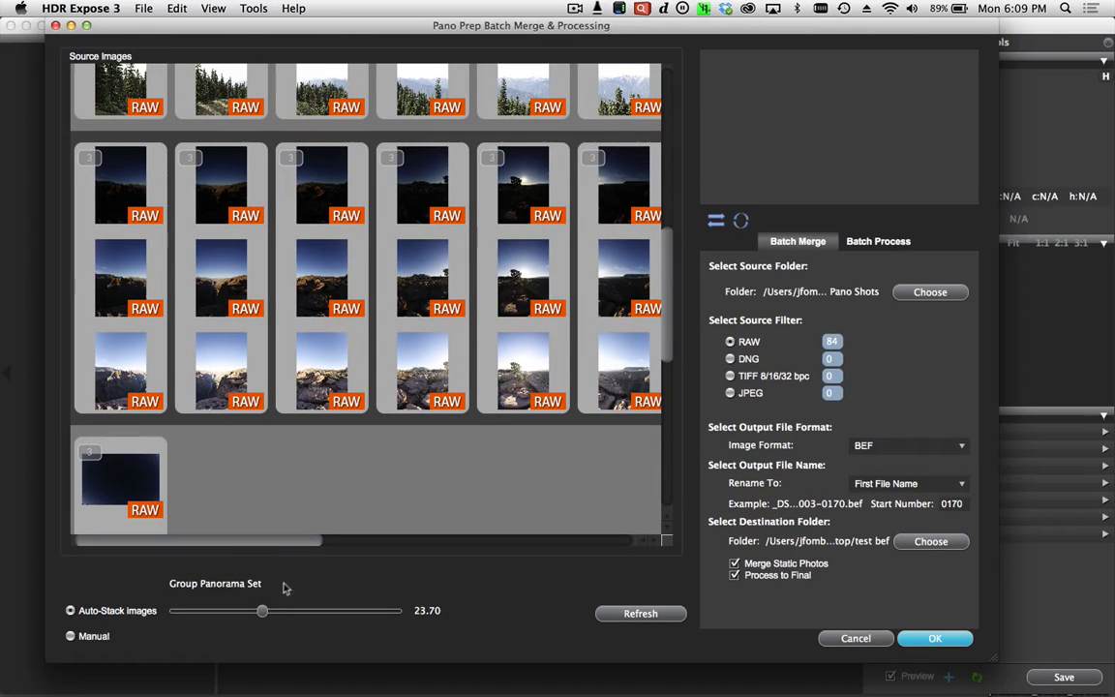
- Raise the Group Panorama Set value to 43.60 and check the full third row of stacks
drag(262, 612, 336, 613)
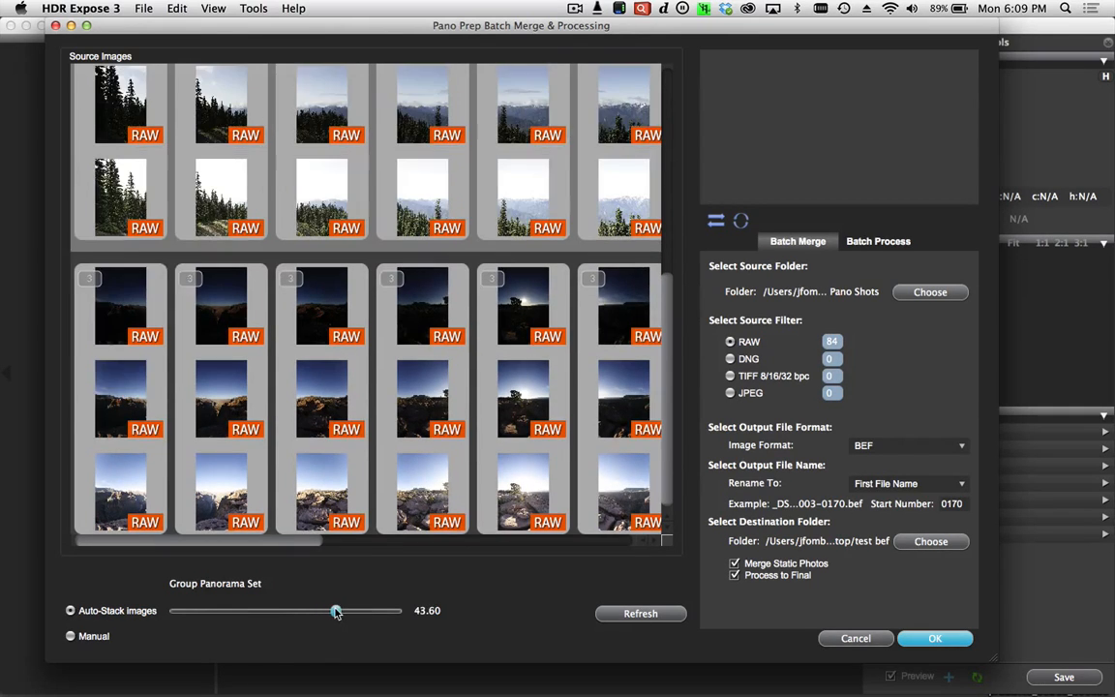
scroll(323, 421, right, 10)
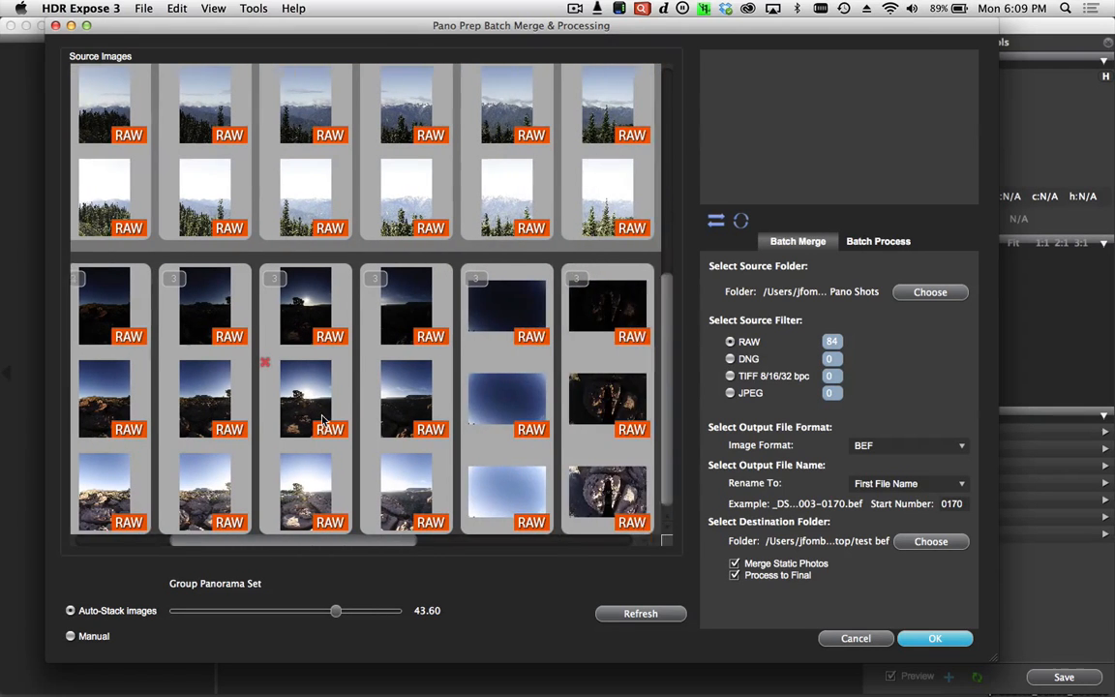
scroll(323, 421, left, 10)
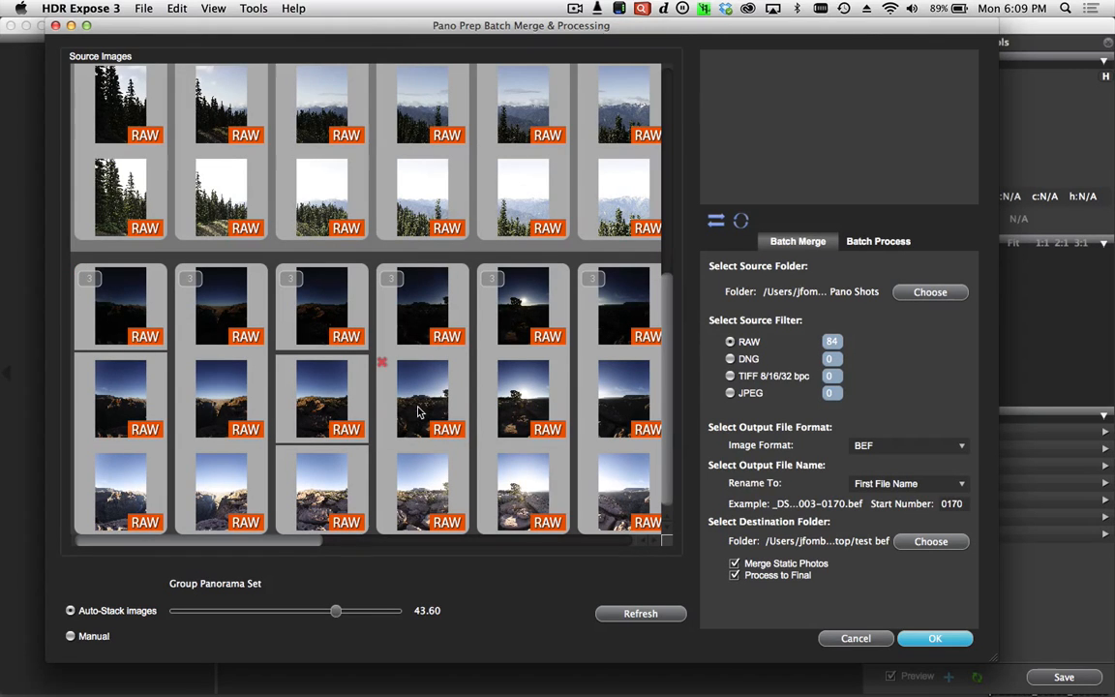
- Inspect the capture times and exposure details of the images in the third panorama row, including the sky and ground shots
mouse_move(418, 412)
scroll(95, 275, up, 1)
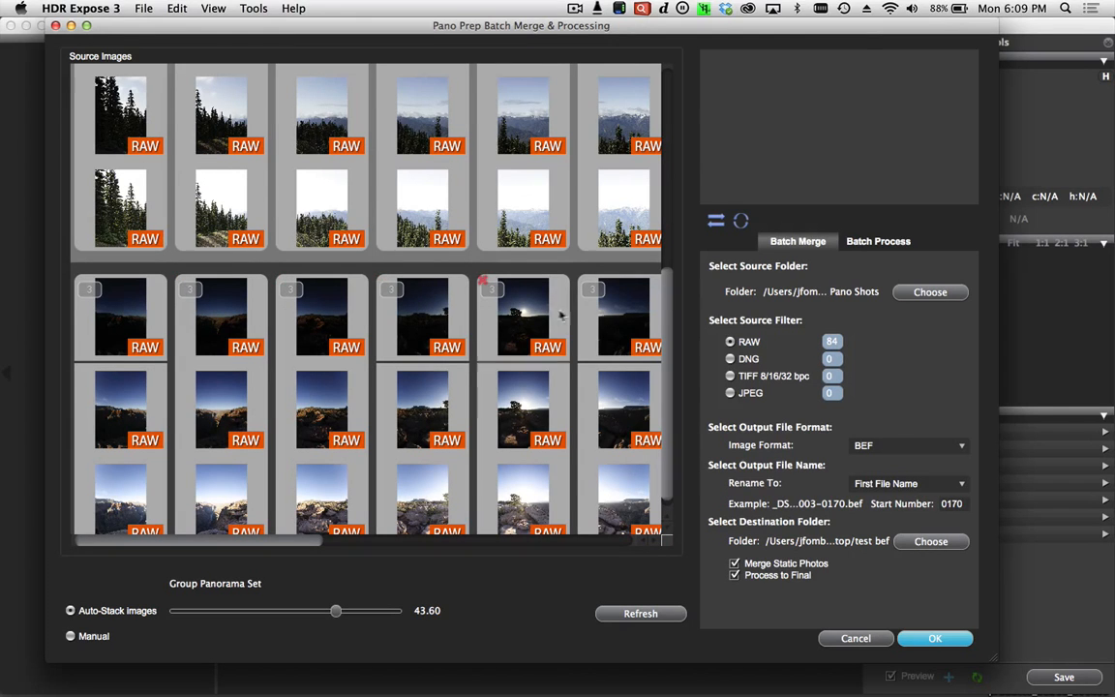
mouse_move(616, 311)
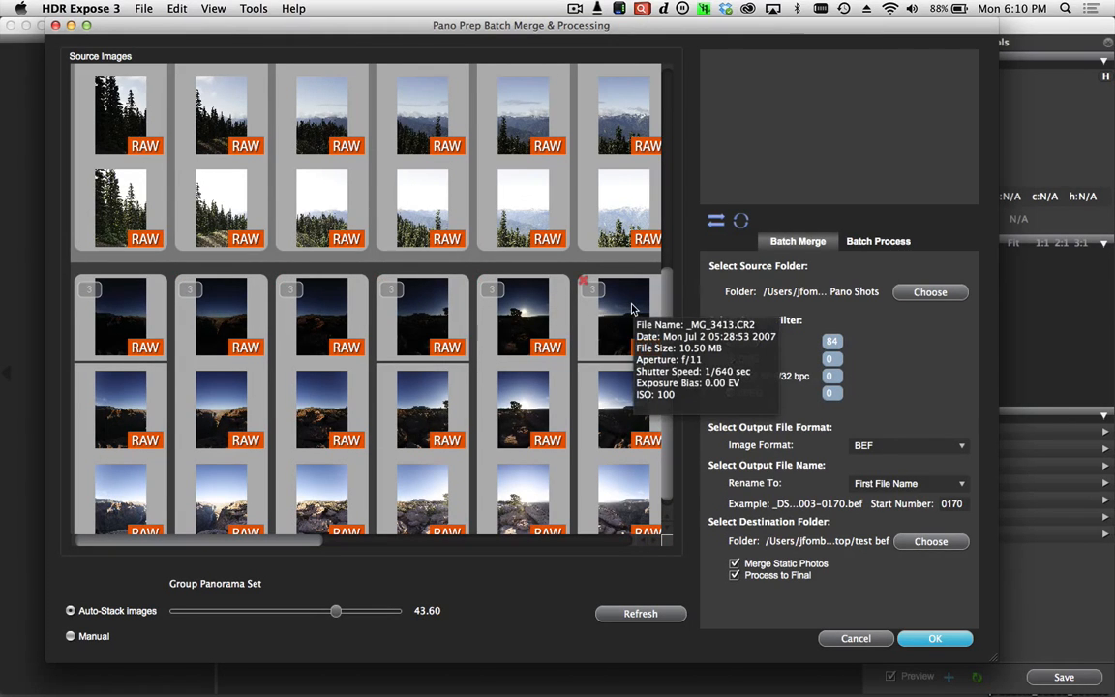
scroll(616, 311, right, 5)
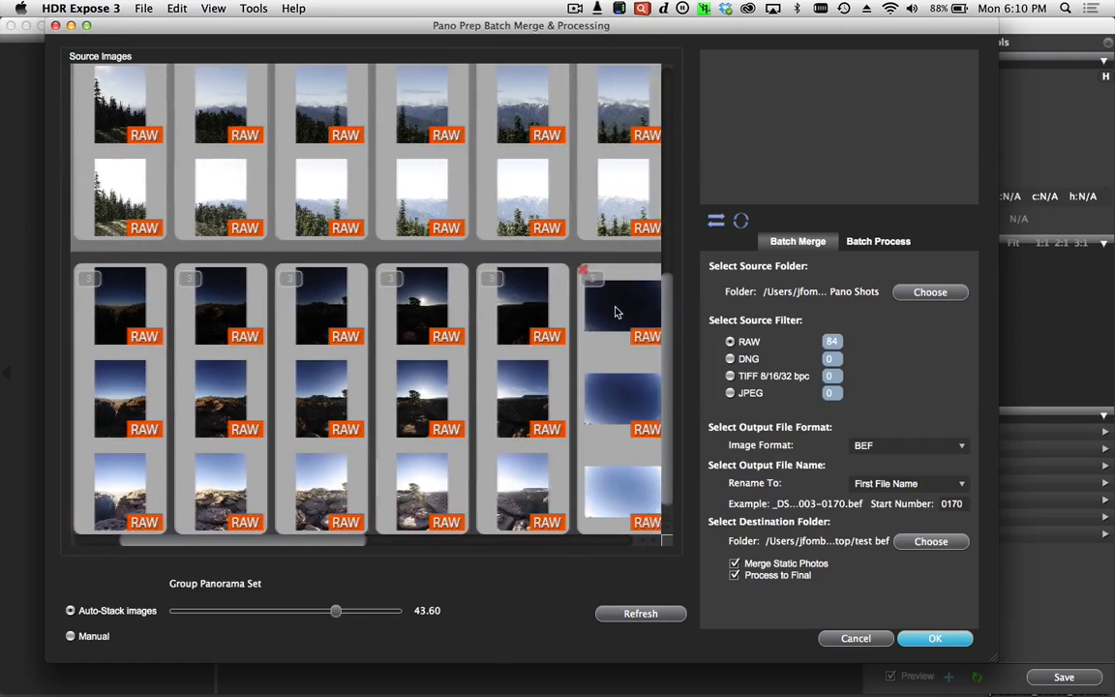
scroll(617, 311, right, 2)
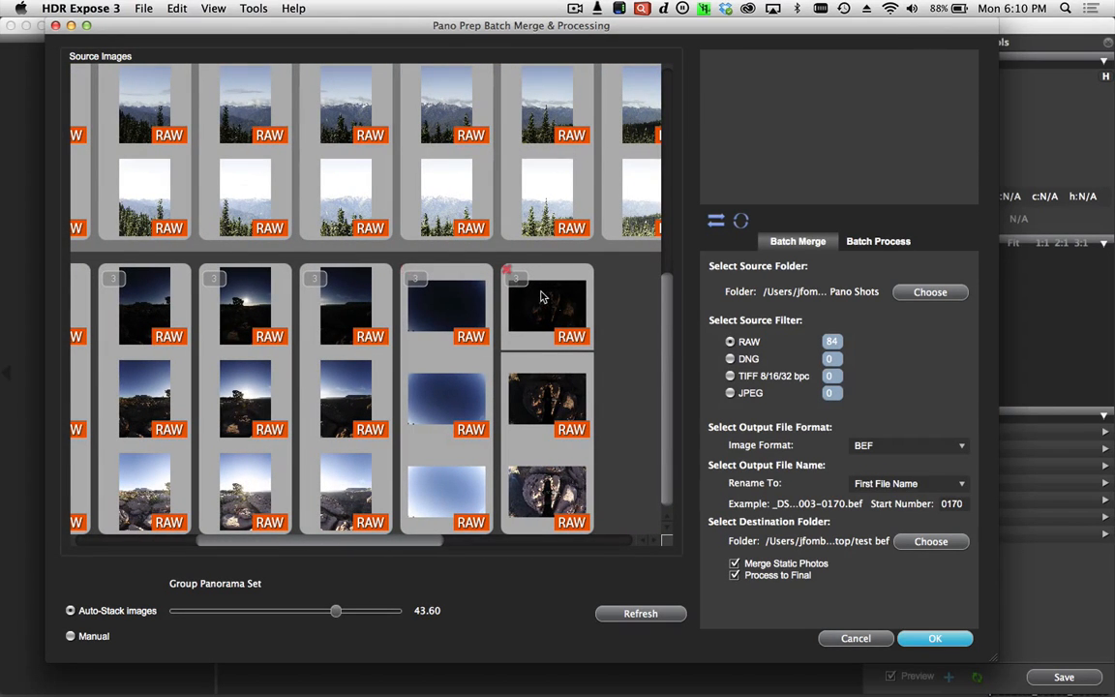
scroll(514, 310, right, 1)
mouse_move(514, 310)
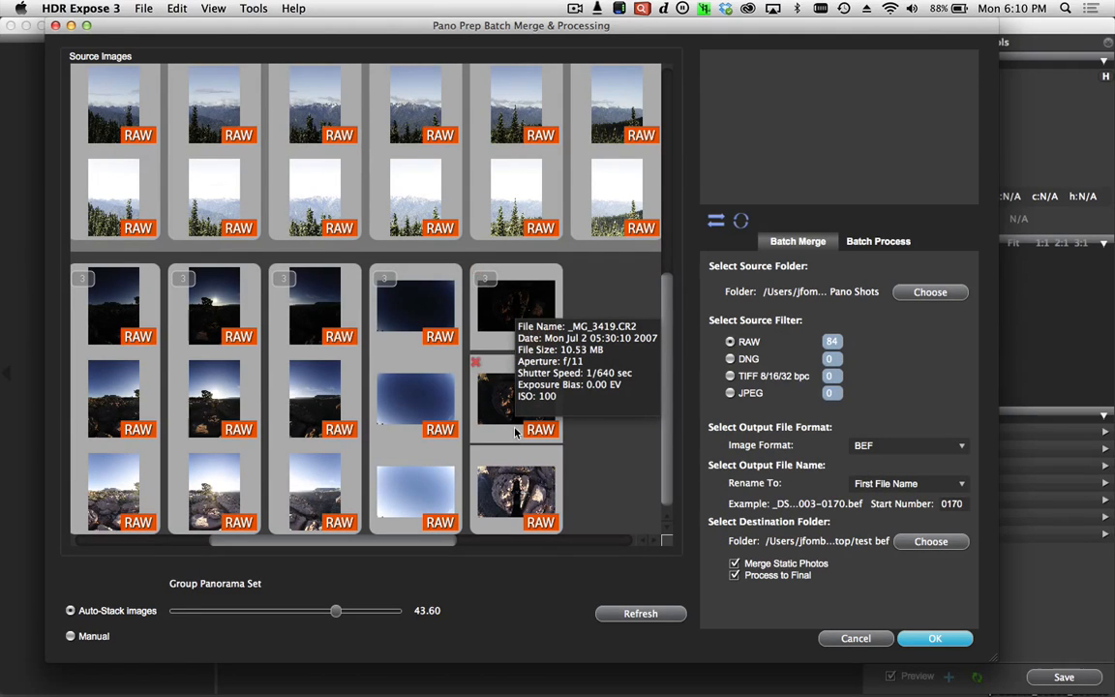
mouse_move(507, 497)
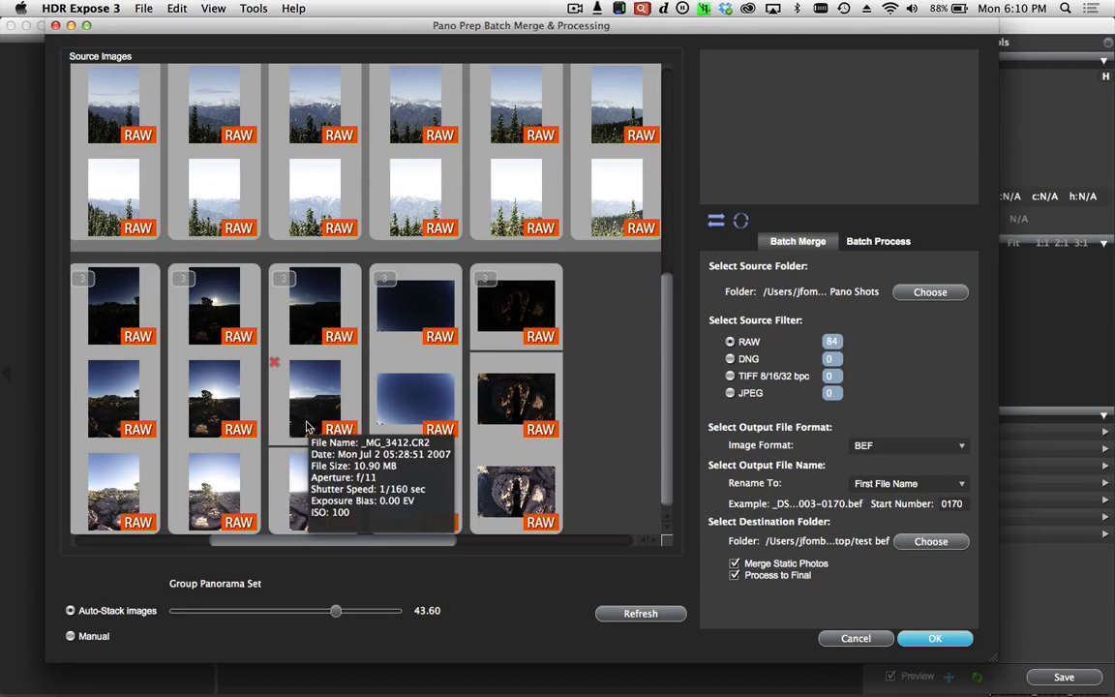
mouse_move(190, 417)
mouse_move(102, 414)
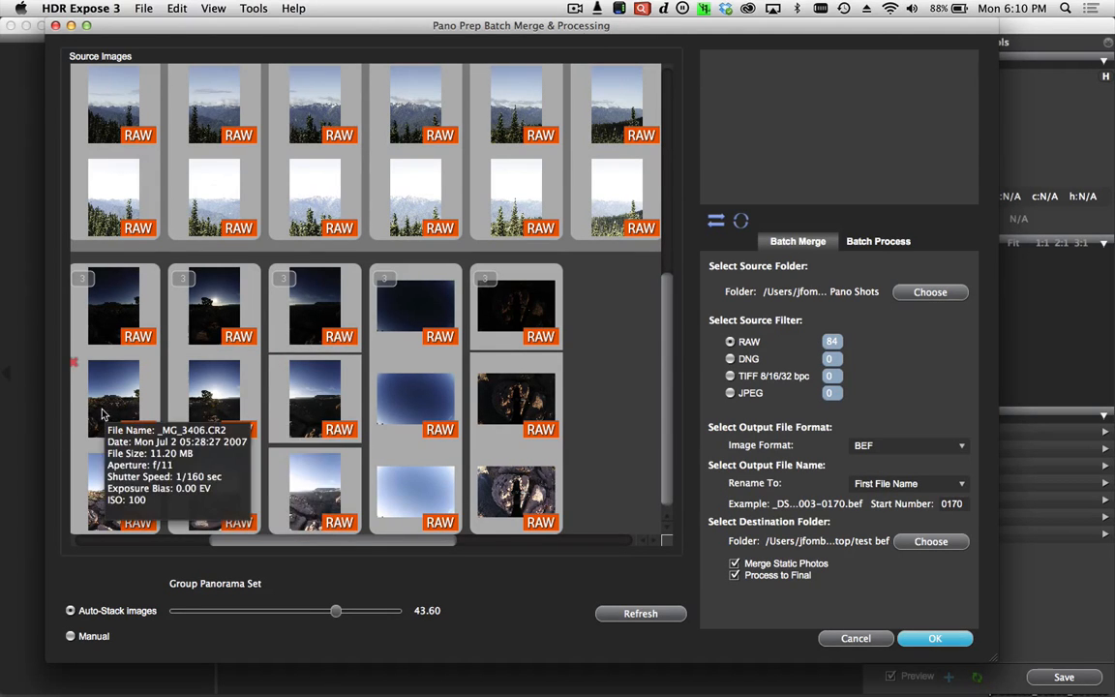
mouse_move(280, 355)
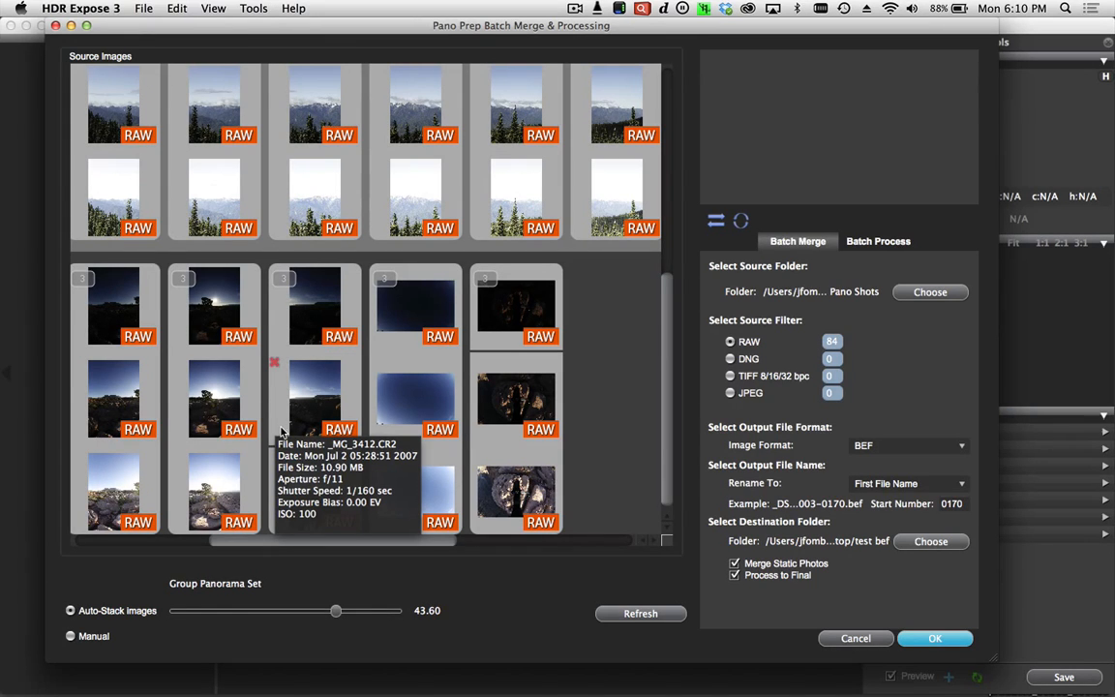
- Lower the Group Panorama Set value to 21.20 to compare the grouping, then set it to 44.30
drag(335, 611, 254, 613)
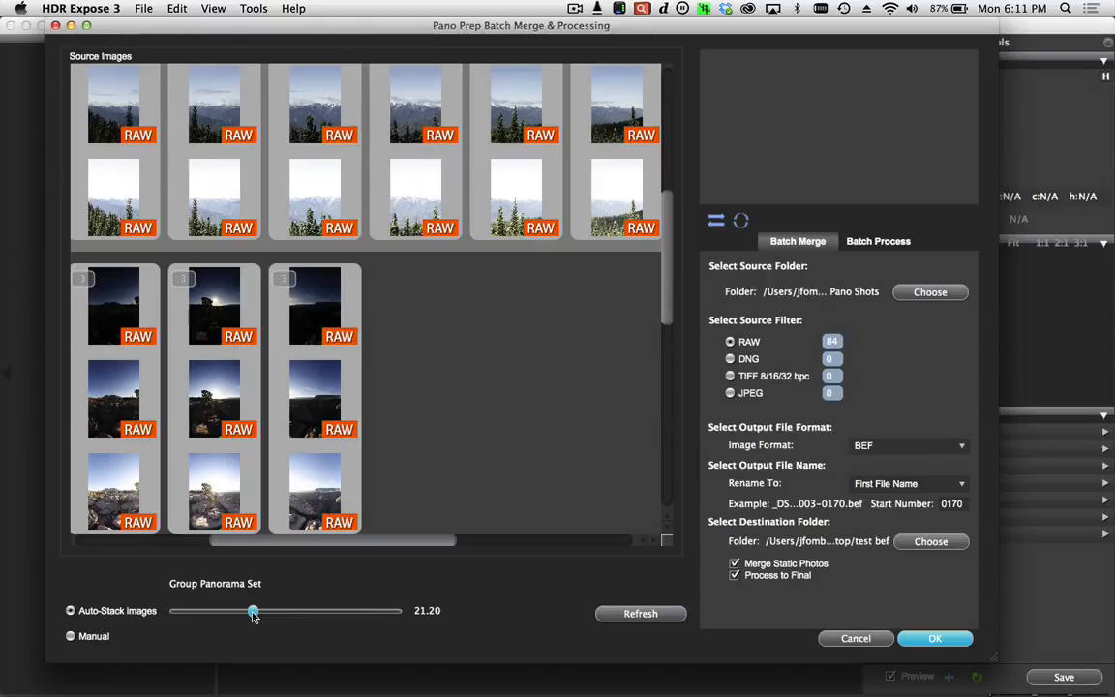
drag(253, 613, 339, 616)
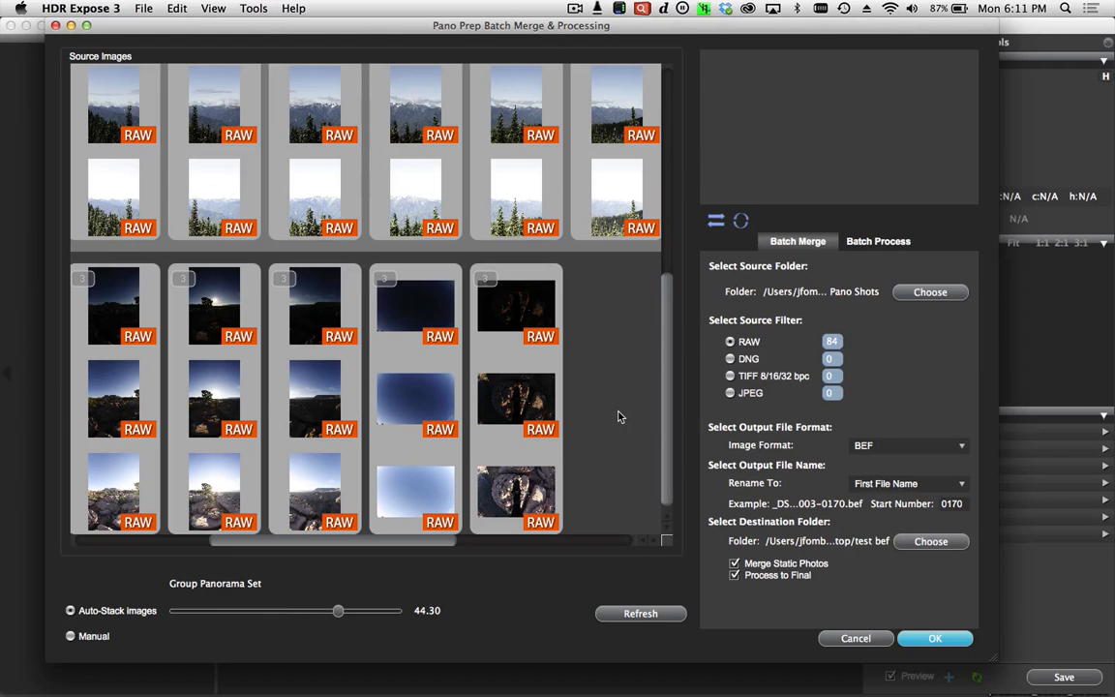
- Select all bracketed images in the third panorama row, from its first dark exposure through its last bright ground shot
scroll(181, 477, left, 5)
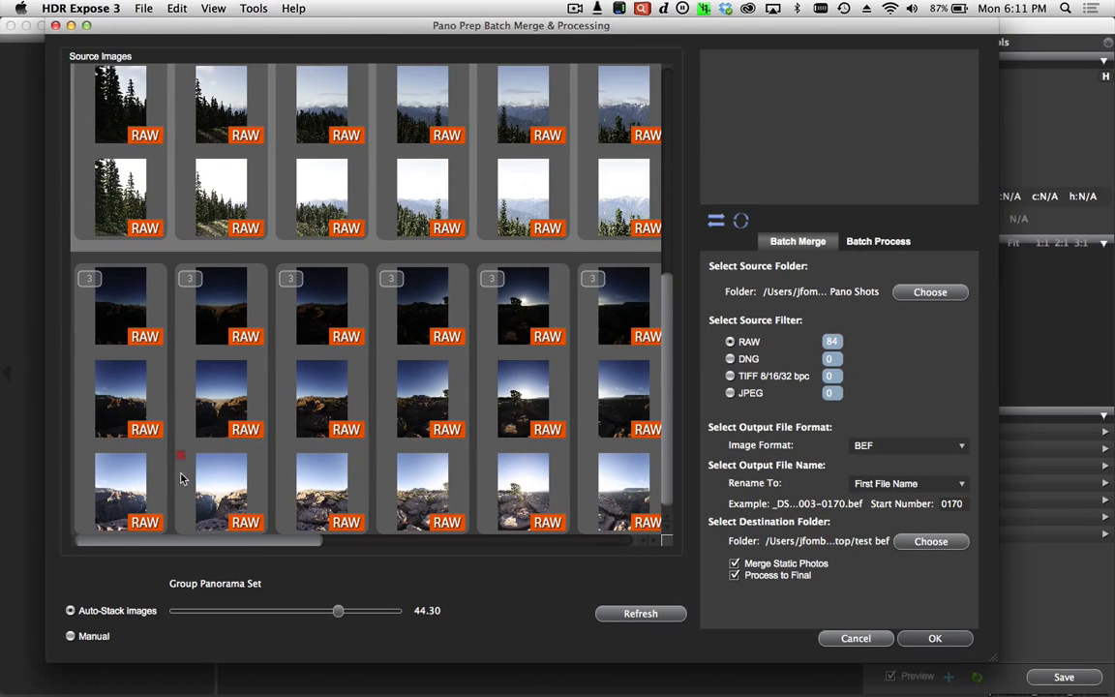
click(96, 300)
scroll(96, 300, right, 2)
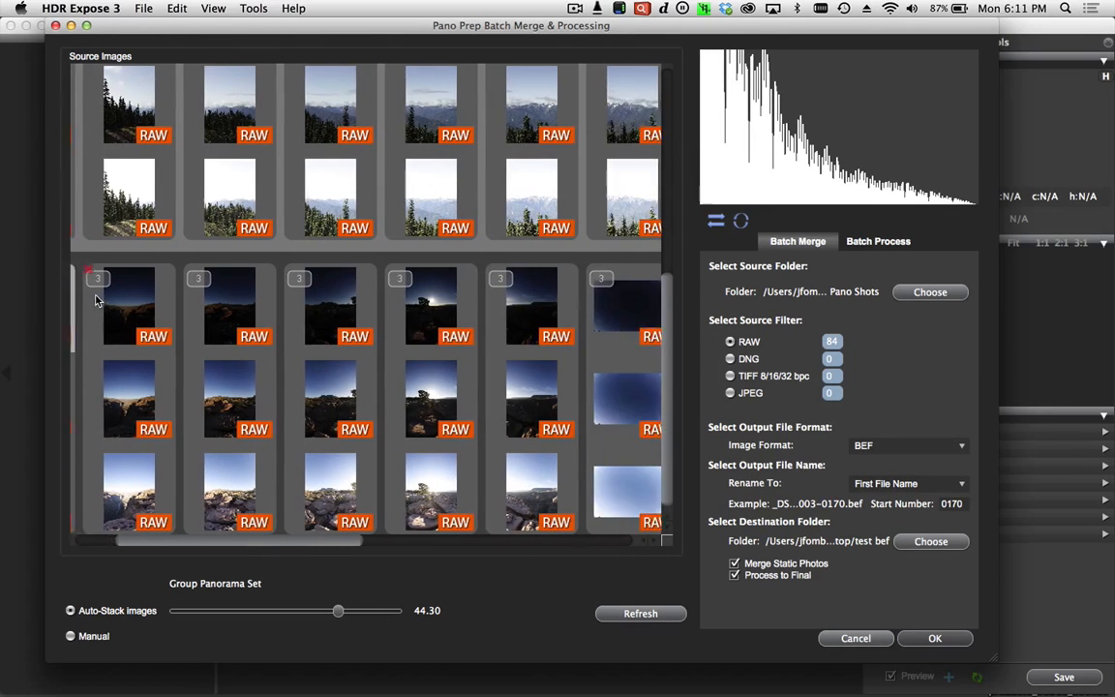
scroll(96, 300, right, 3)
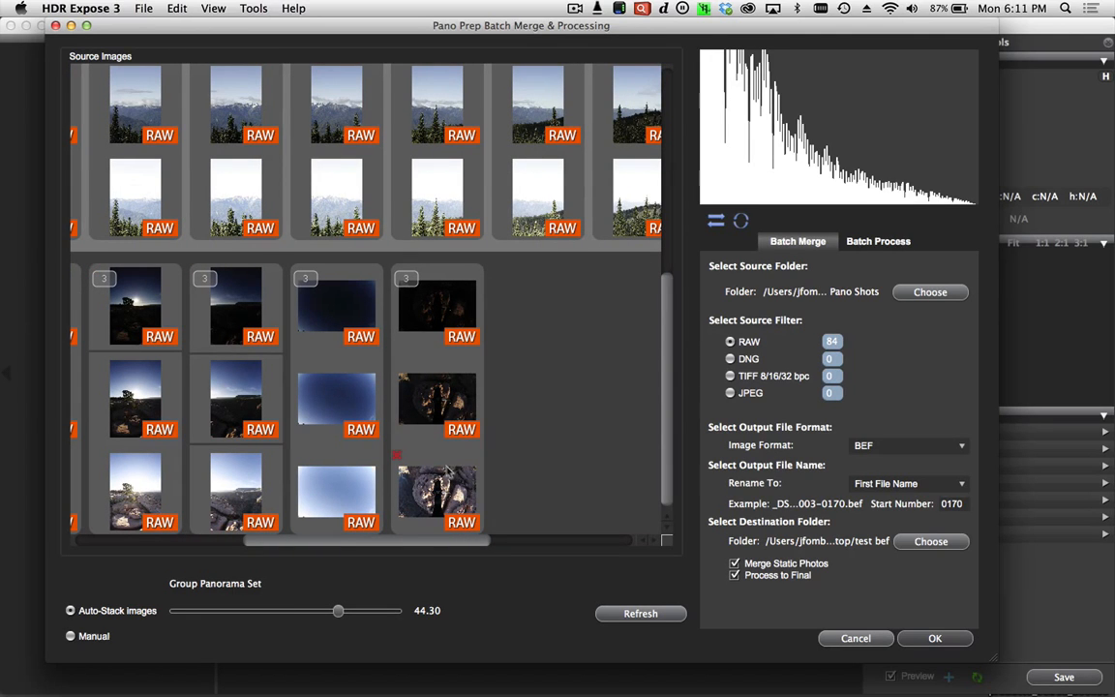
shift+click(453, 492)
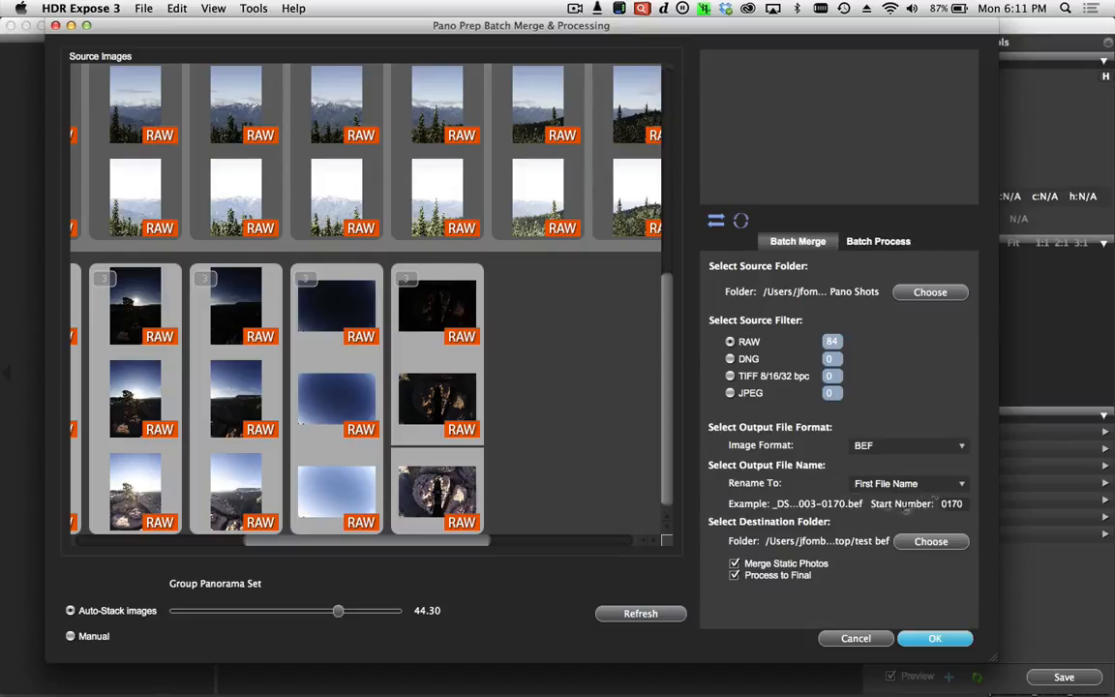
- Turn off Process to Final, keeping Merge Static Photos on, and run the batch merge to BEF
click(734, 576)
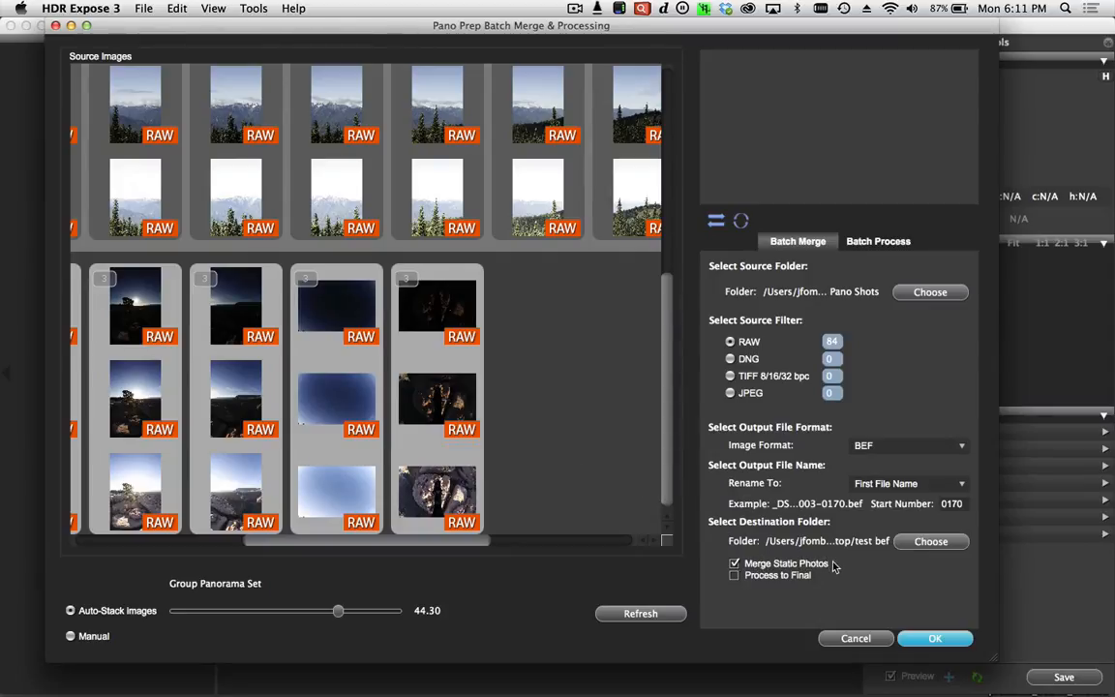
click(935, 639)
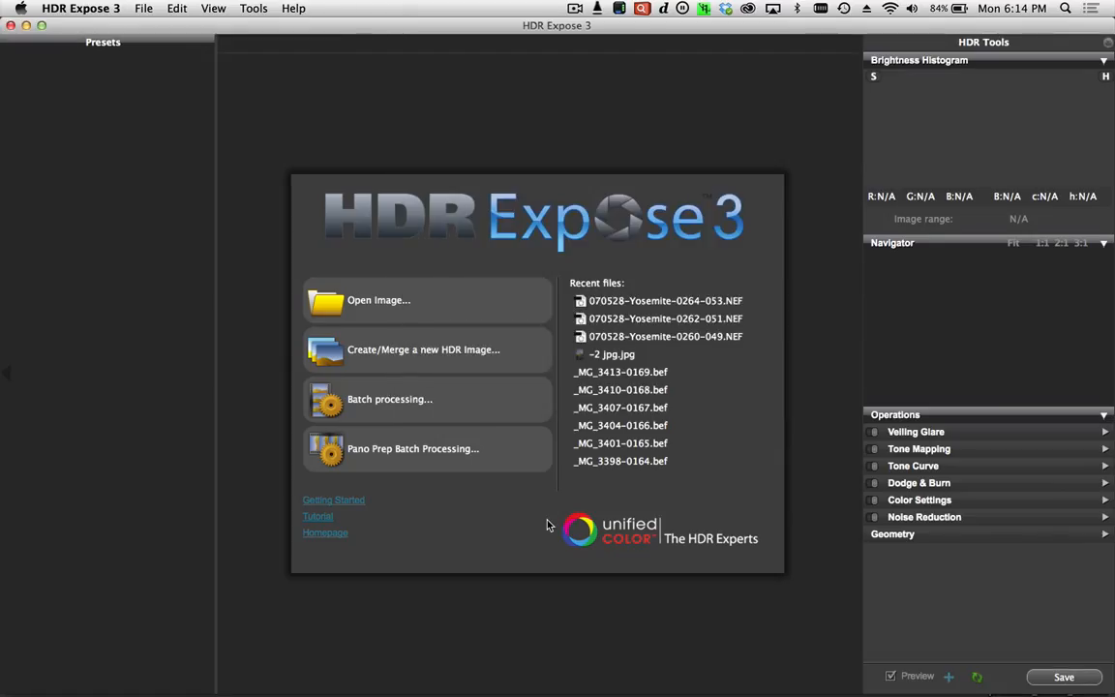
- Reopen Pano Prep Batch Processing and switch to the Batch Process settings for the merged BEF files
click(462, 463)
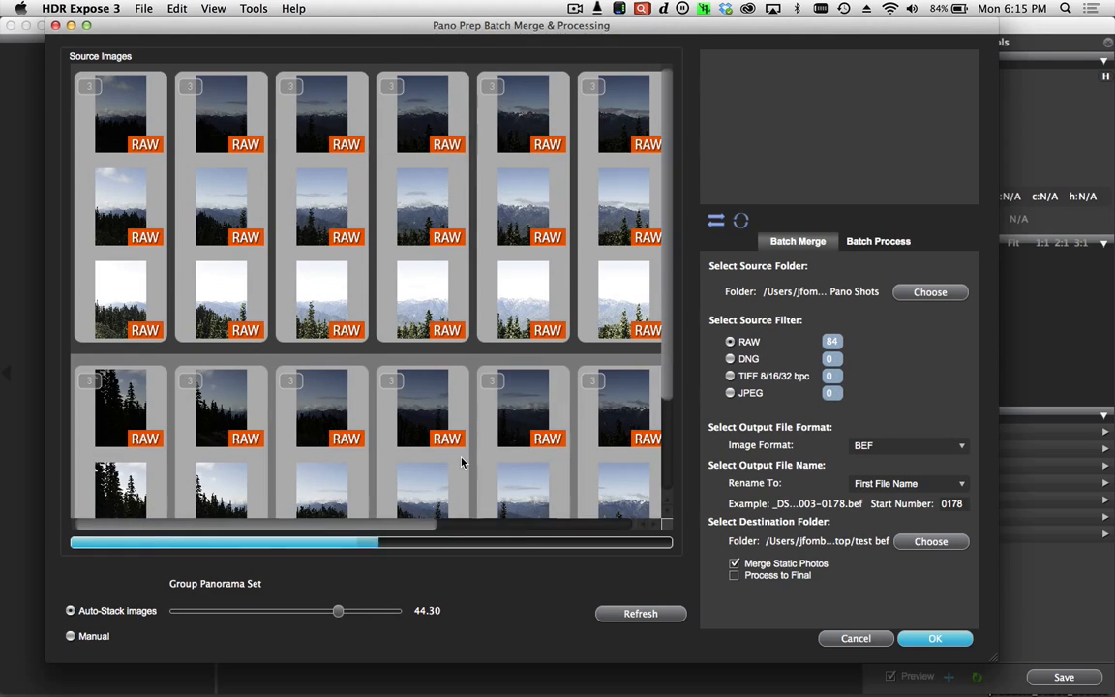
click(874, 248)
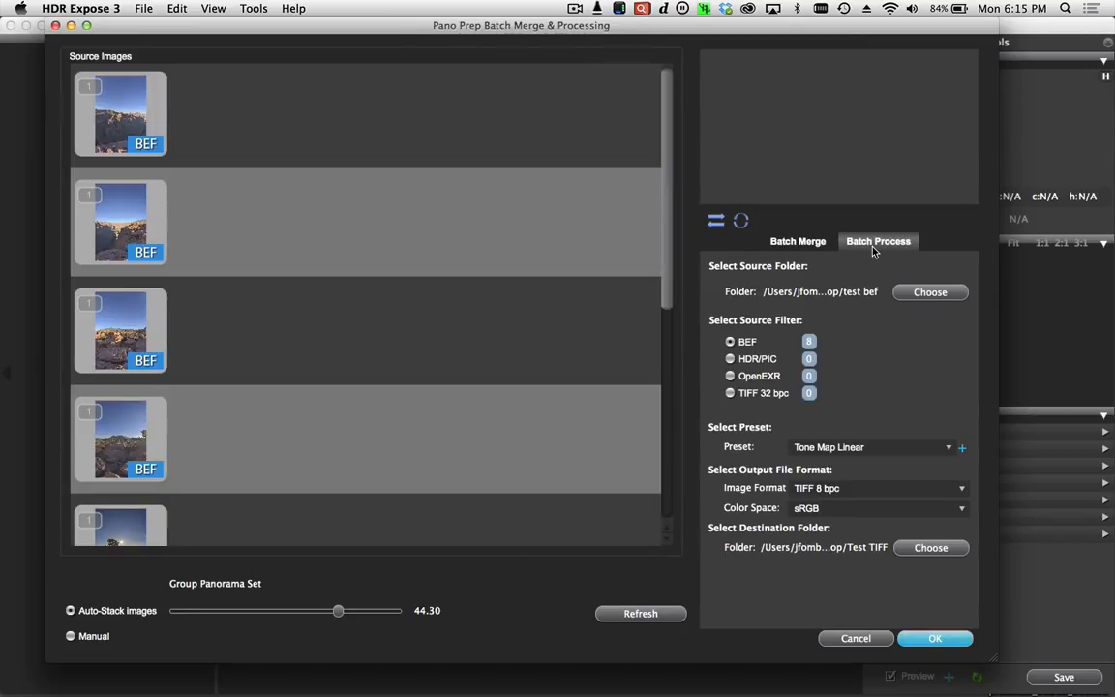
- Choose the test bef folder as the batch source and look through its merged BEF images
click(930, 294)
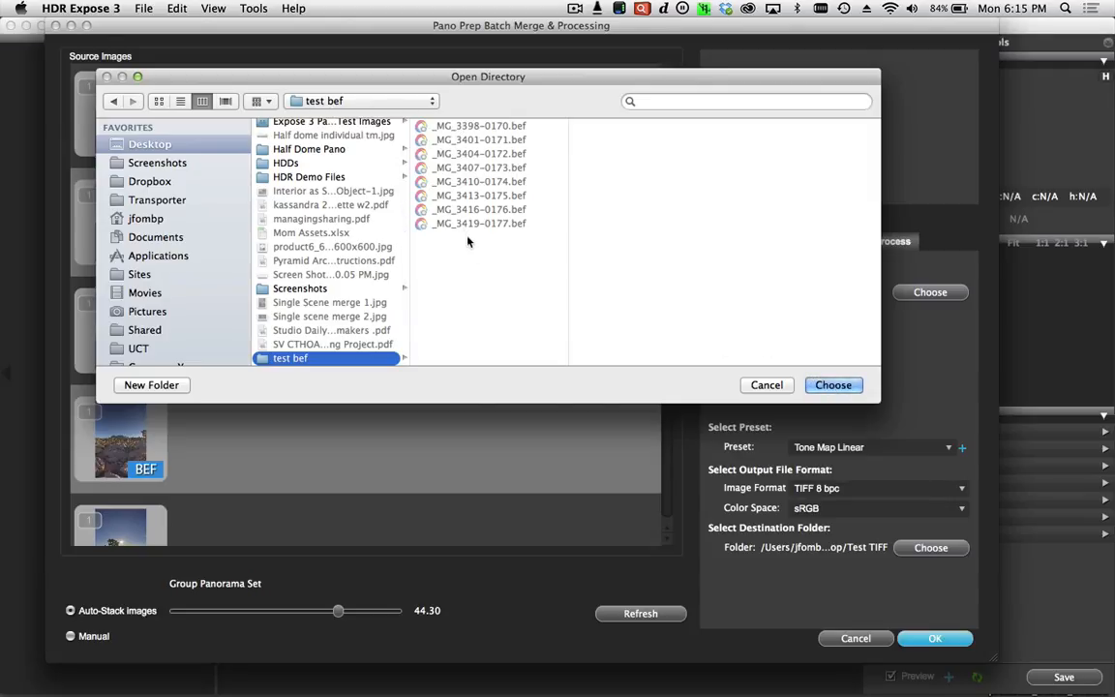
key(Return)
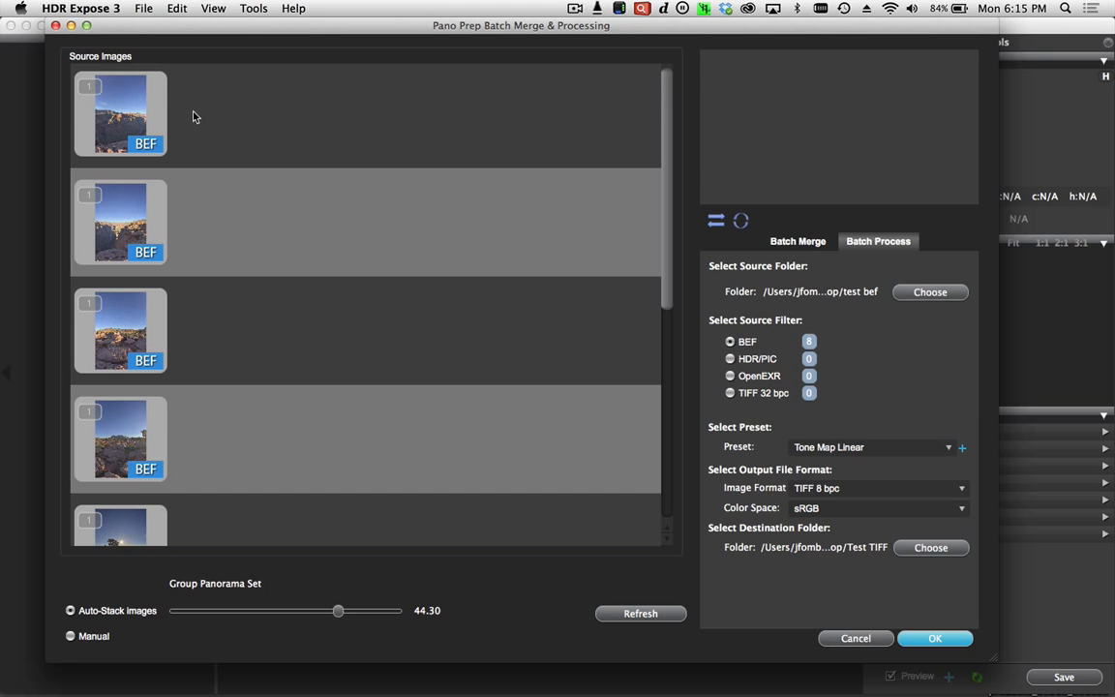
scroll(194, 119, down, 5)
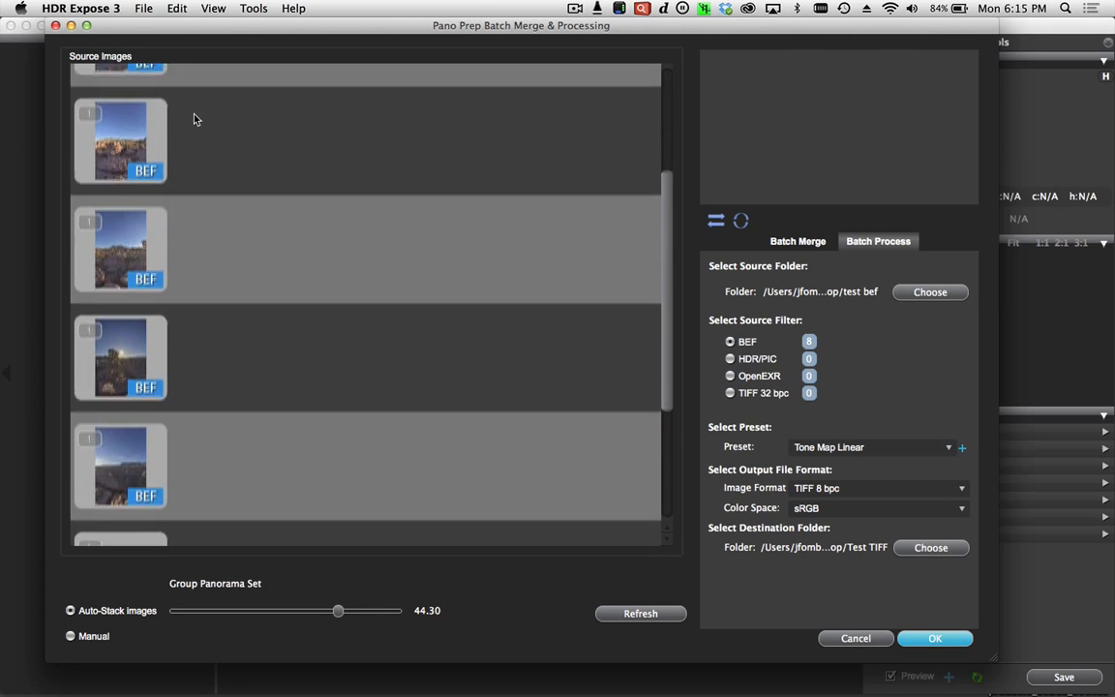
scroll(194, 119, down, 2)
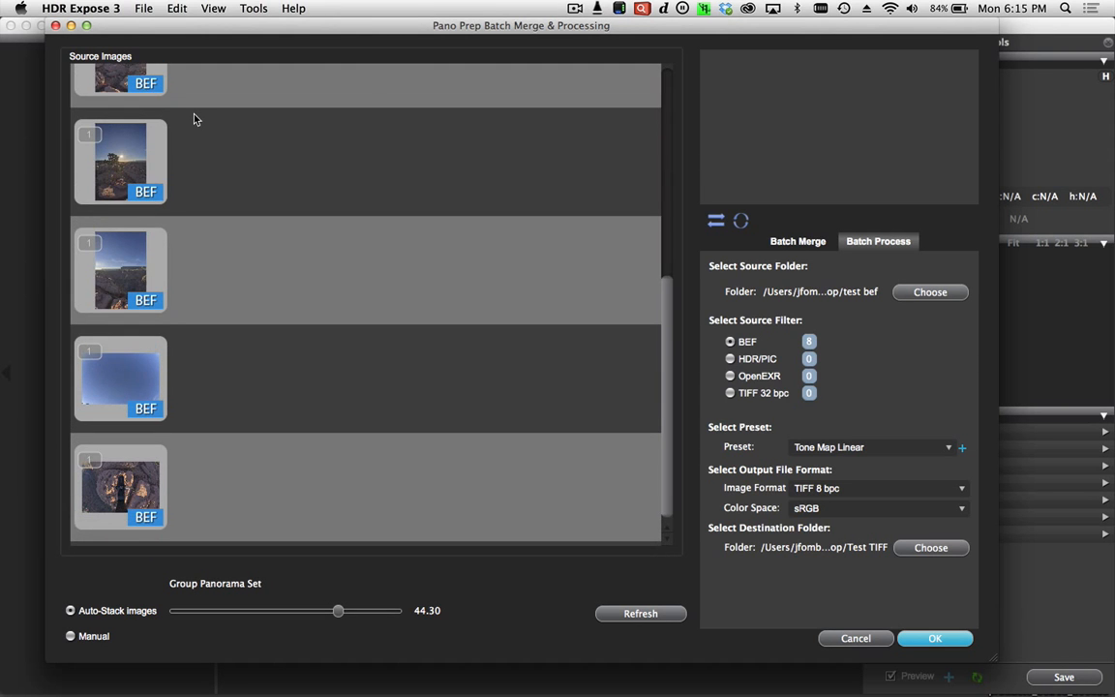
scroll(194, 119, up, 5)
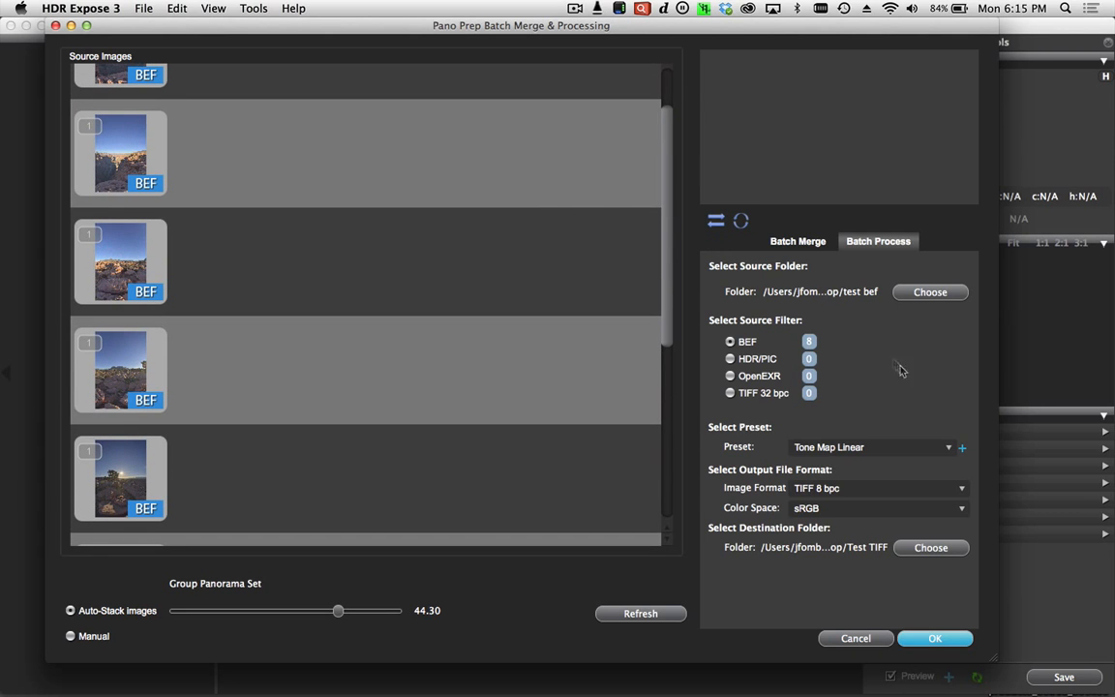
- Set the batch processing preset to pano test
click(949, 448)
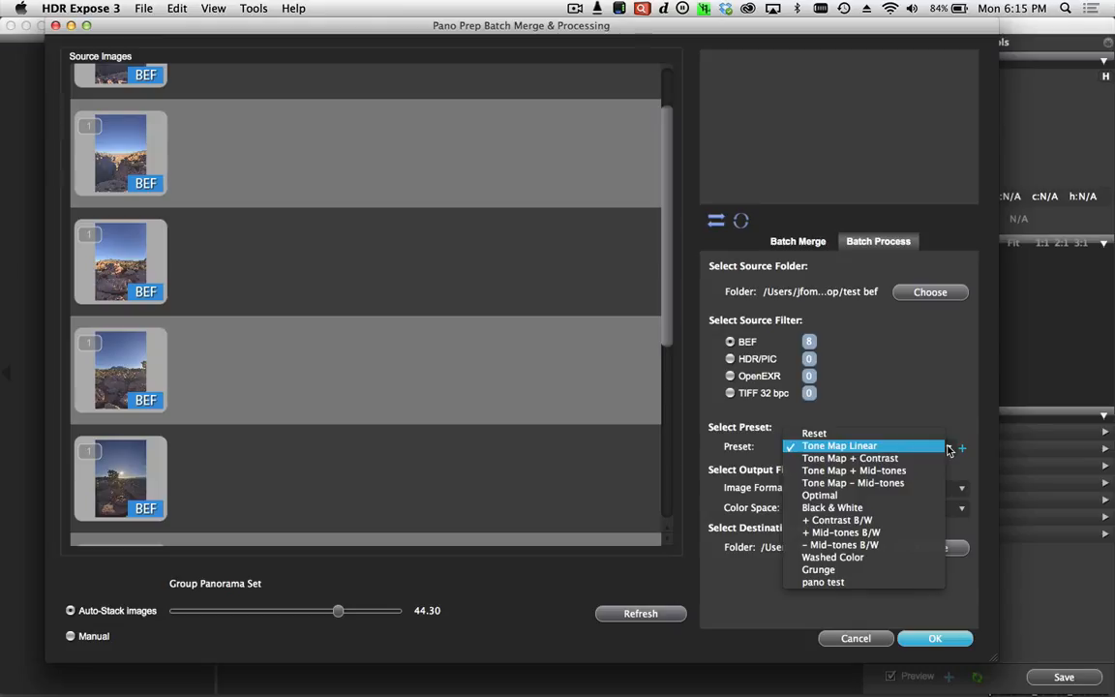
click(913, 584)
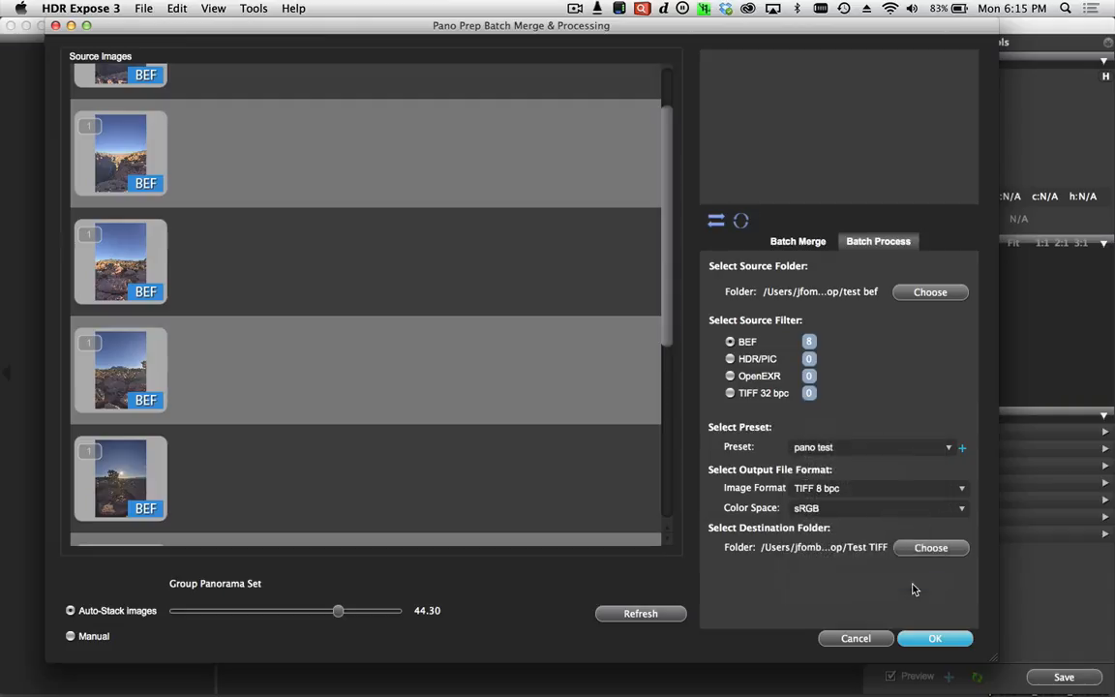
- Add a second preset, Tone Map Linear, to the batch and remove it again
click(961, 450)
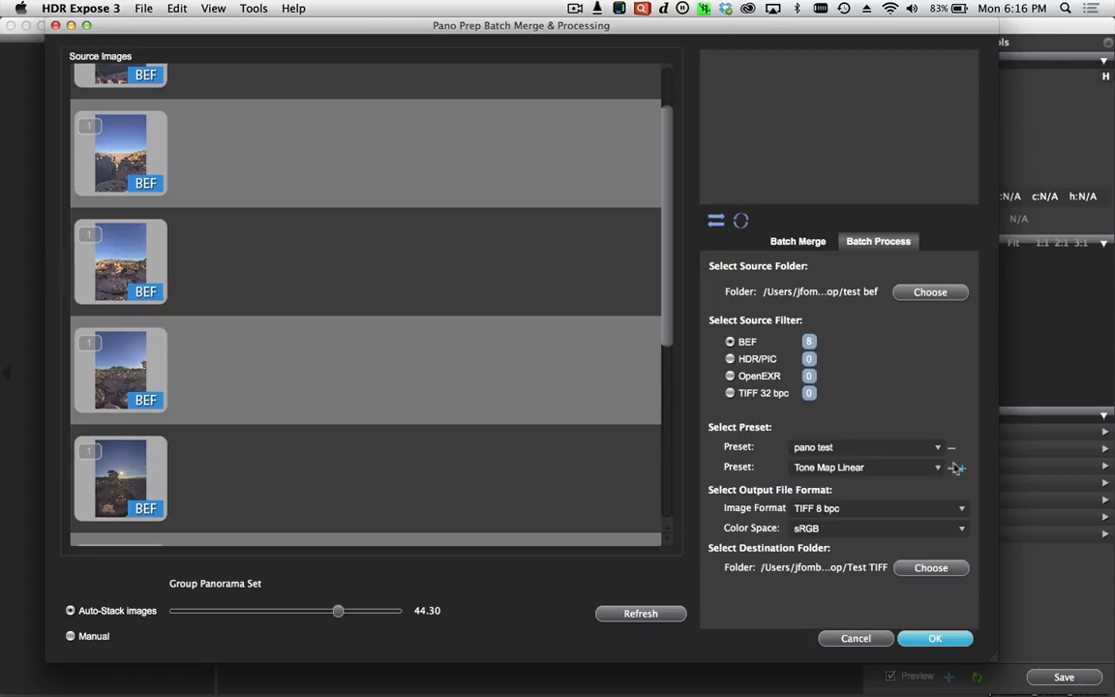
click(933, 468)
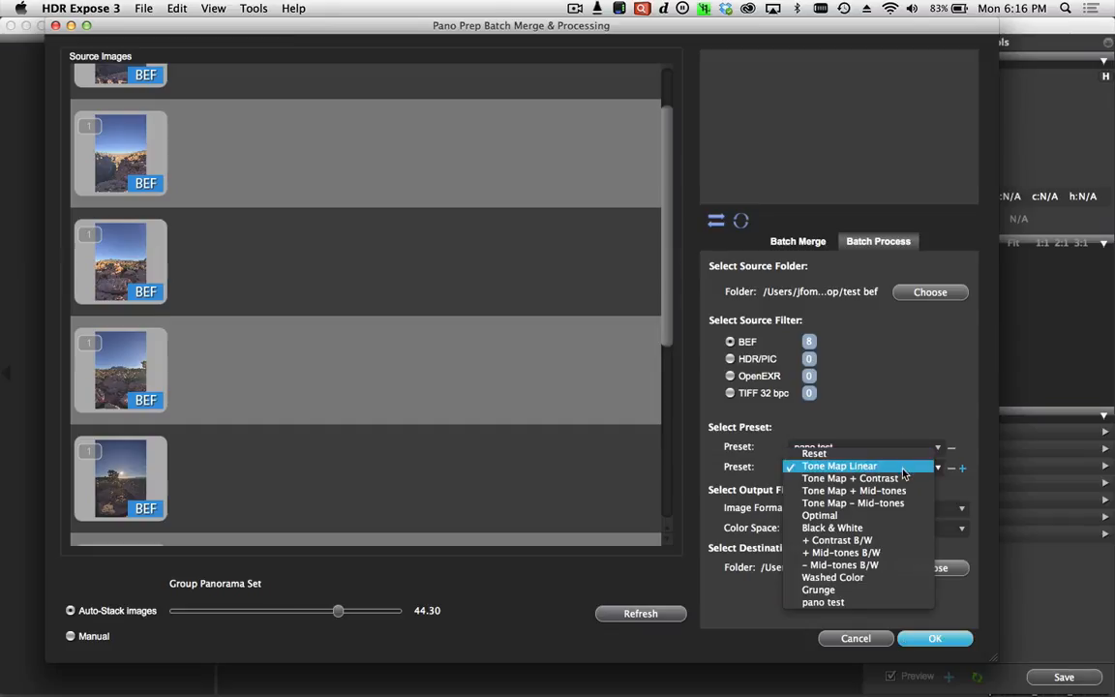
click(905, 466)
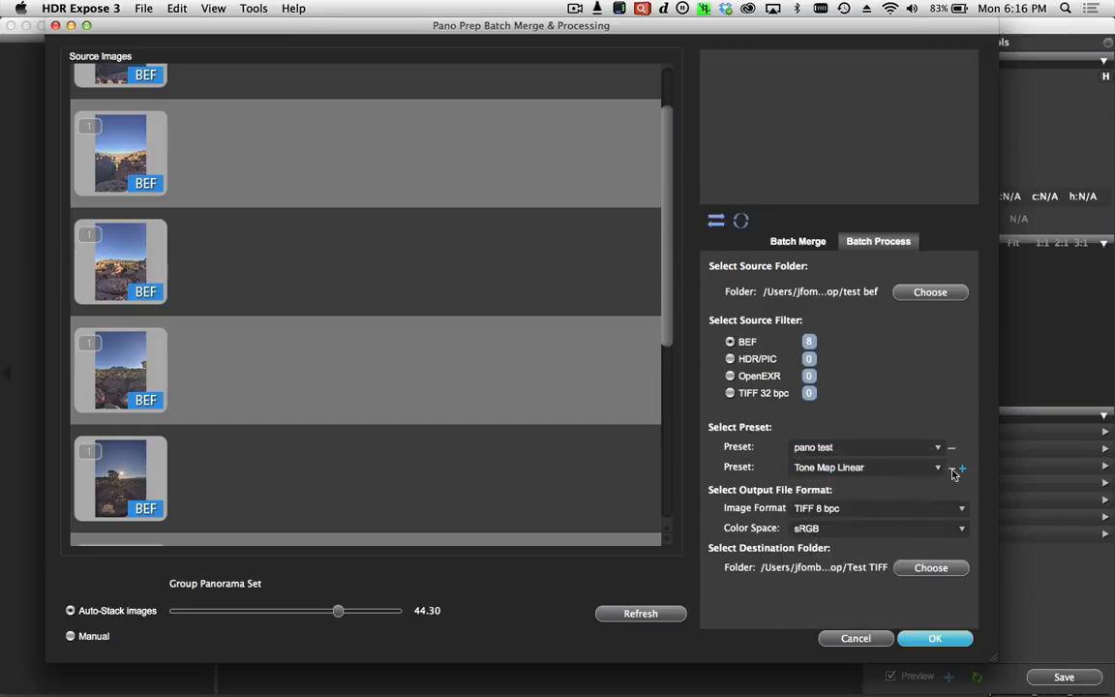
click(951, 469)
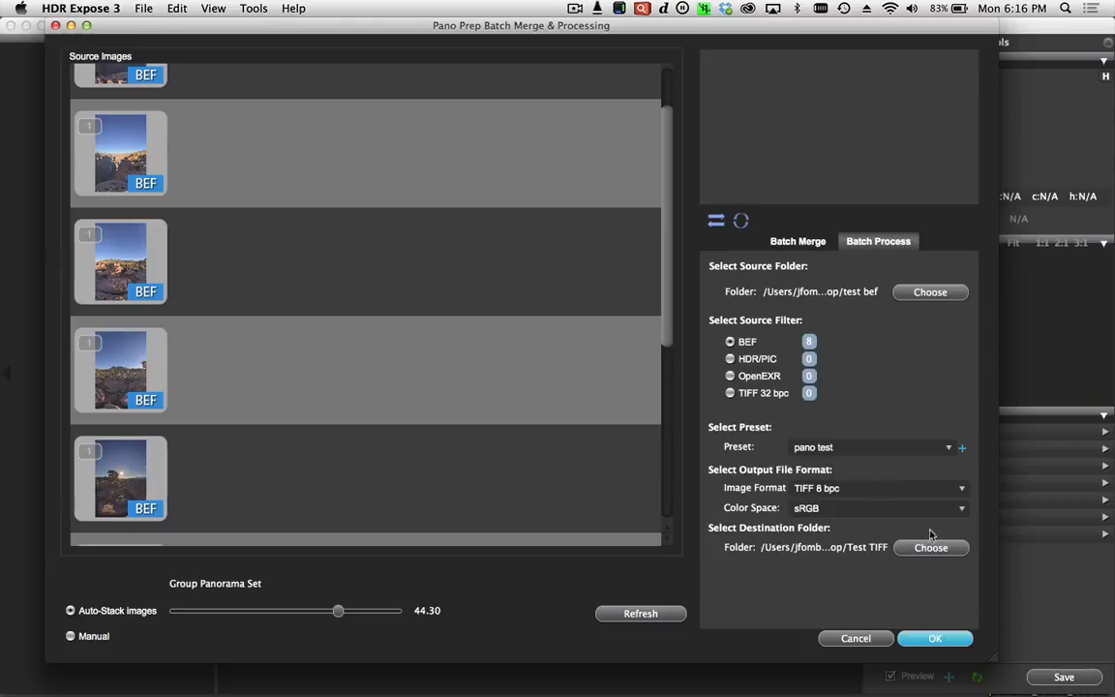
- Set the output to TIFF 16 bpc in the Adobe RGB (1998) color space and run the batch process
click(964, 491)
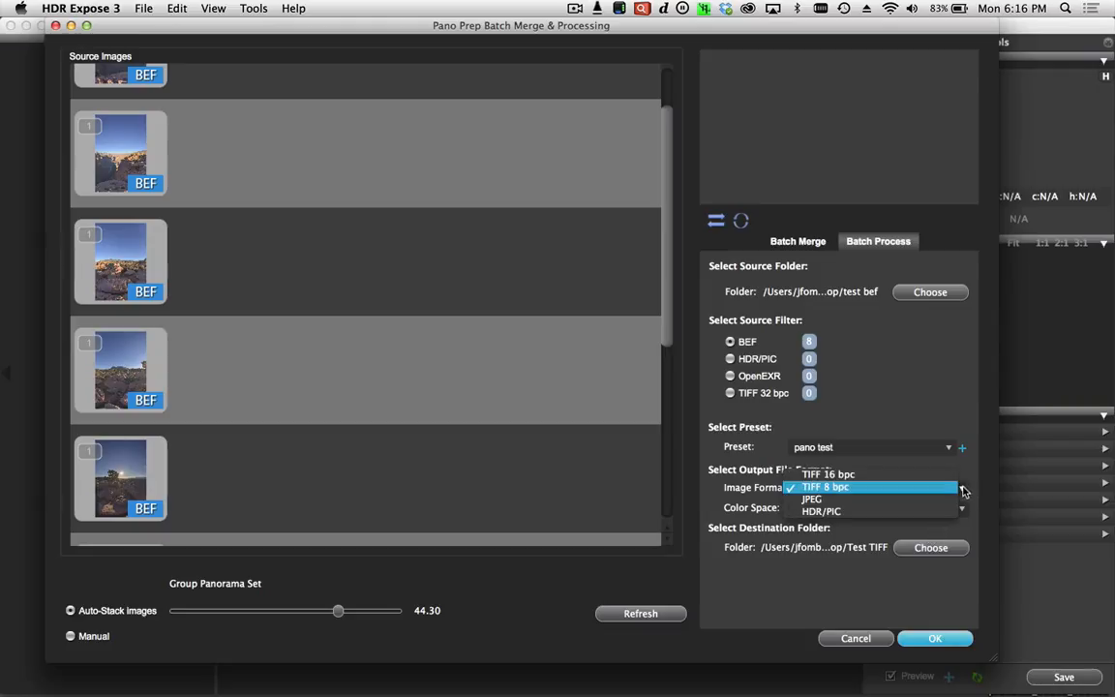
click(956, 478)
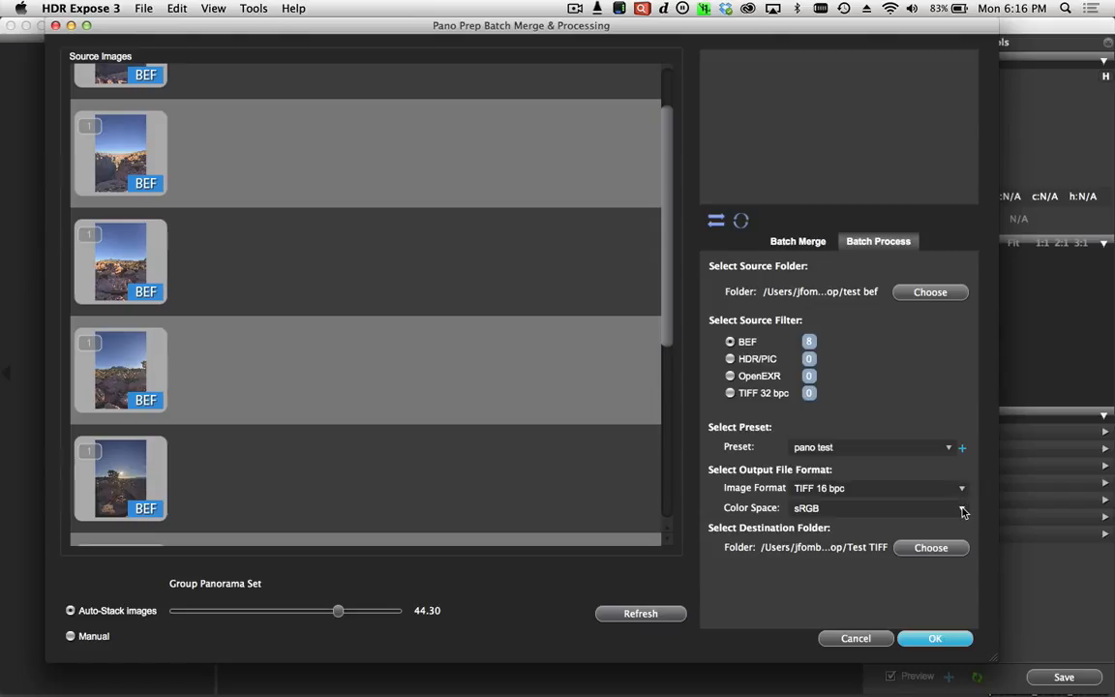
click(963, 511)
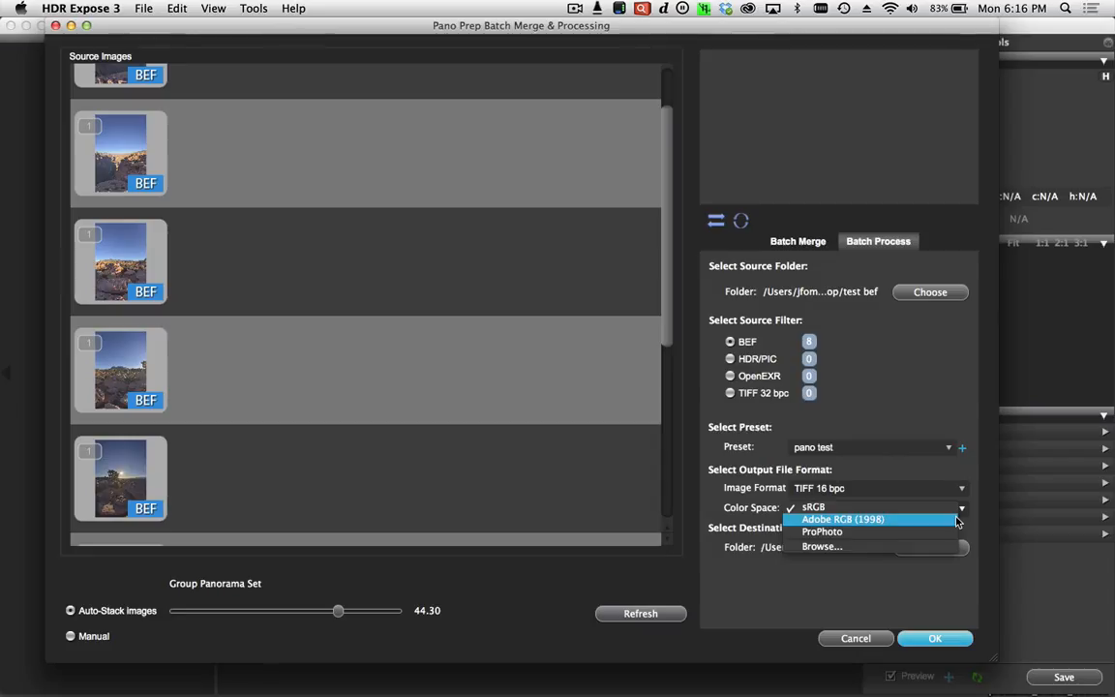
click(956, 521)
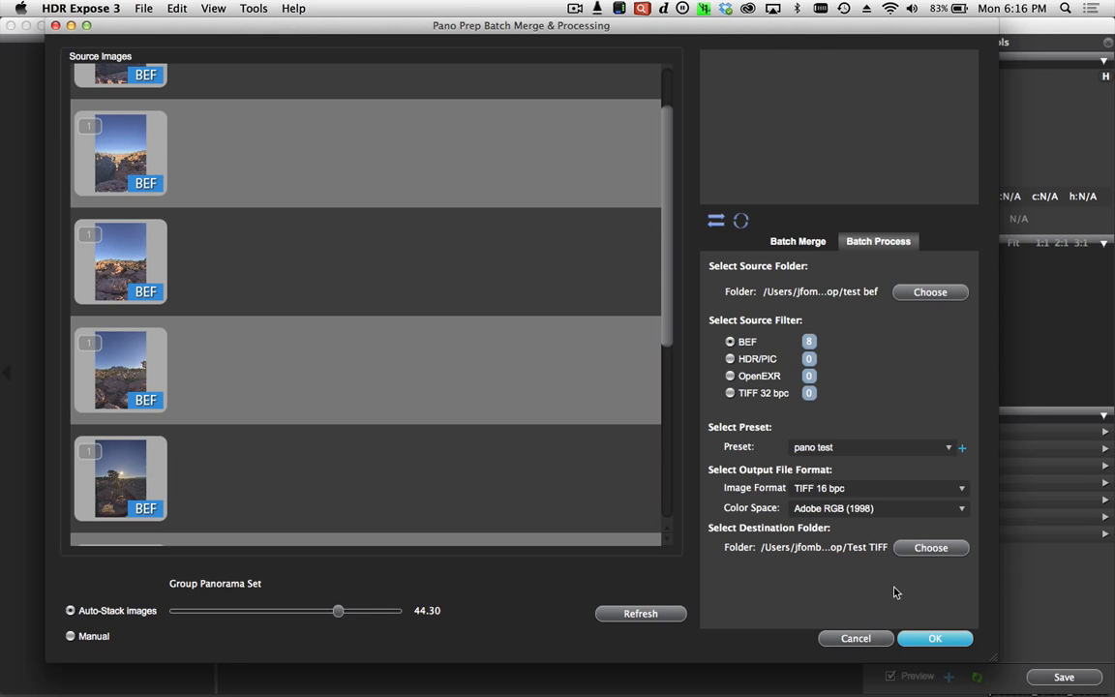
click(934, 639)
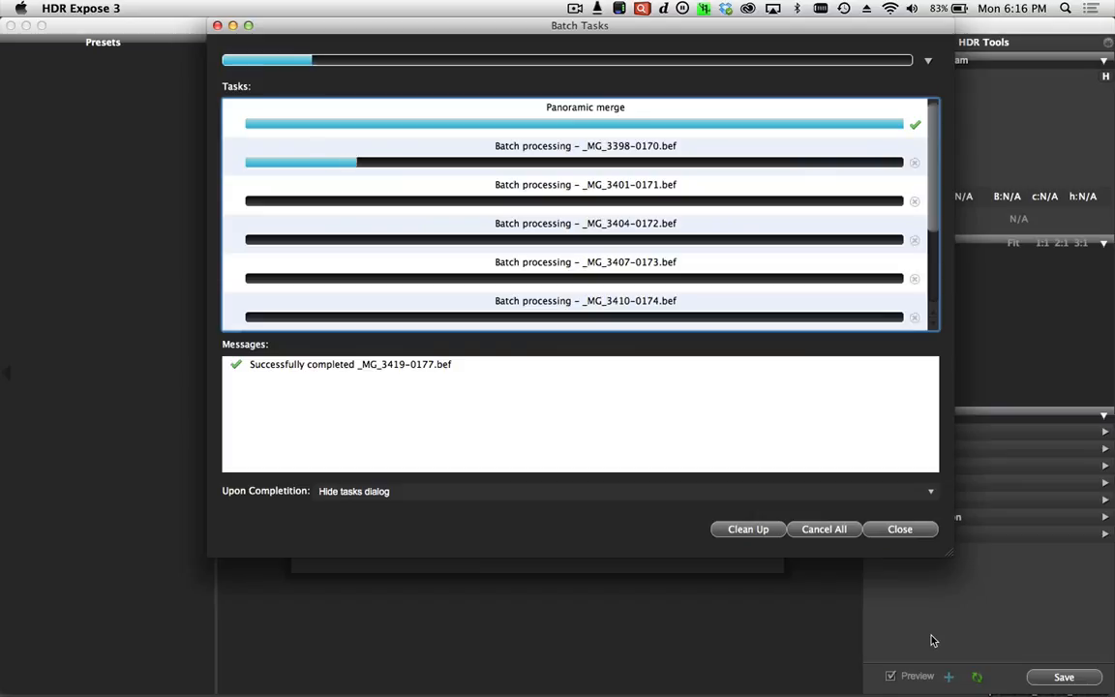